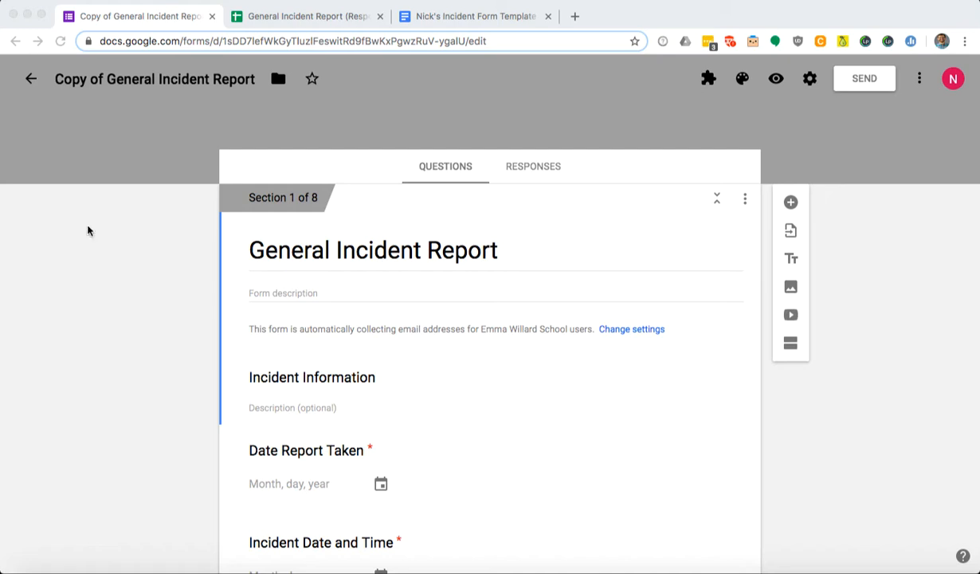
Bring up the browser and switch to the General Incident Report responses spreadsheet.
{"action": "left_click", "coordinate": [214, 141]}
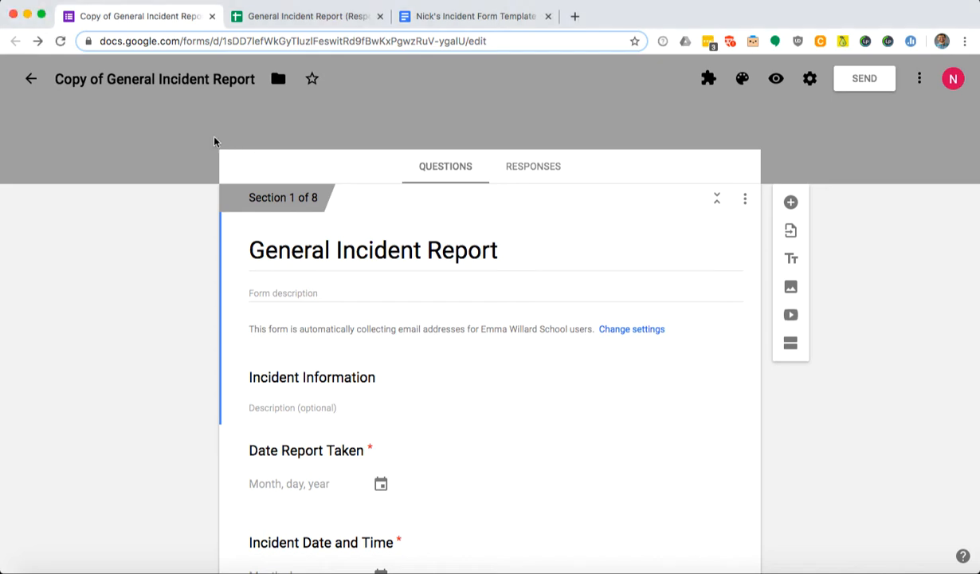
{"action": "scroll", "coordinate": [335, 283], "scroll_direction": "down", "scroll_amount": 15}
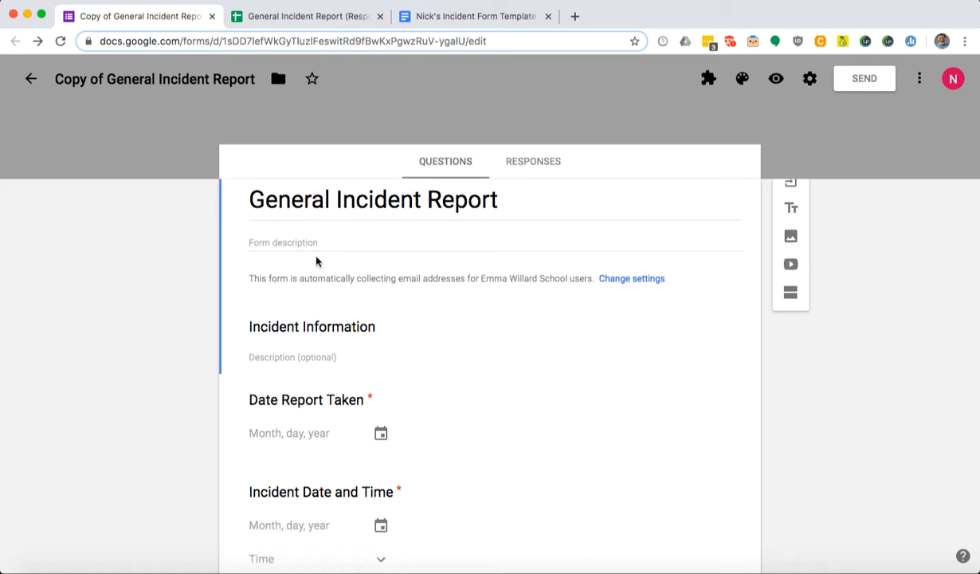
{"action": "scroll", "coordinate": [309, 257], "scroll_direction": "down", "scroll_amount": 15}
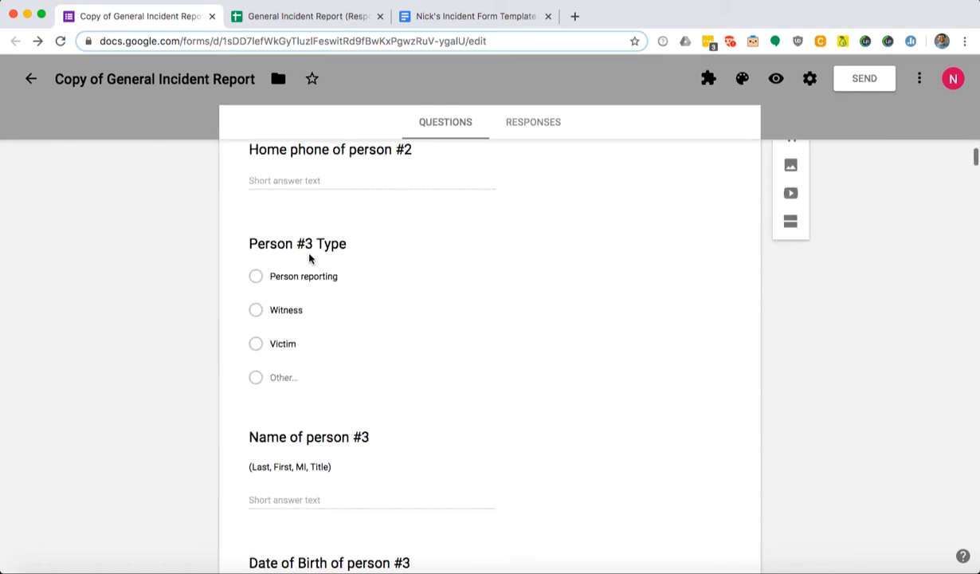
{"action": "scroll", "coordinate": [307, 255], "scroll_direction": "up", "scroll_amount": 20}
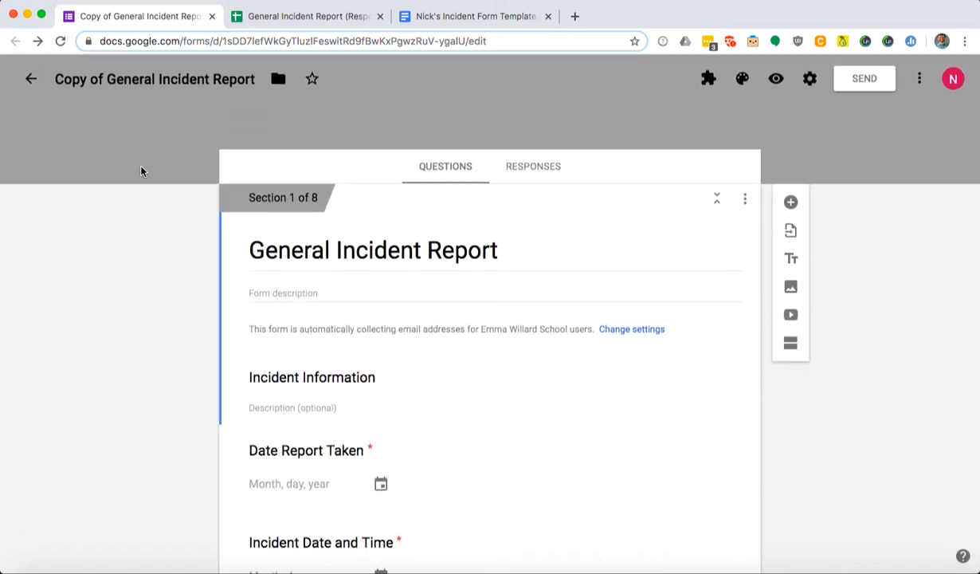
{"action": "left_click", "coordinate": [335, 17]}
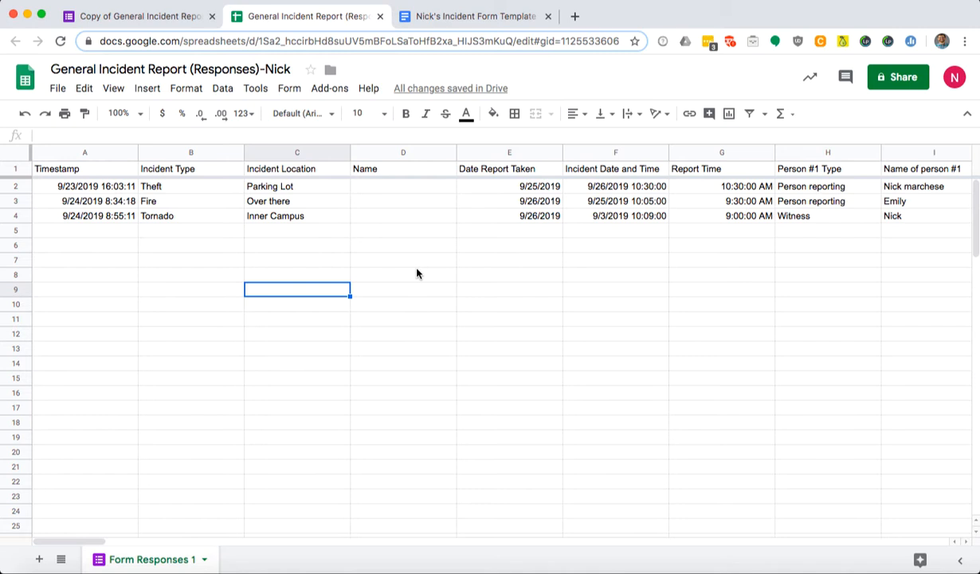
{"action": "left_click", "coordinate": [487, 22]}
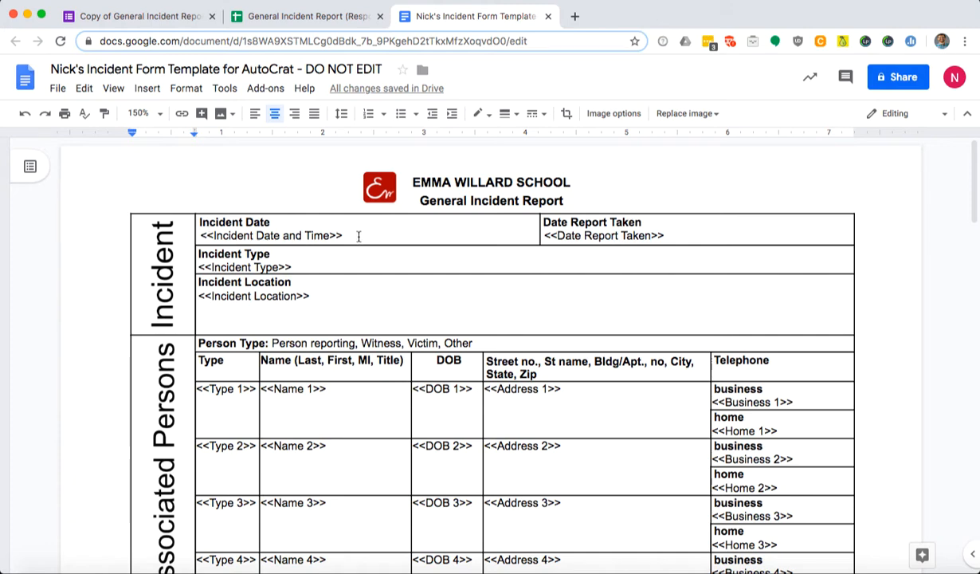
{"action": "left_click_drag", "start_coordinate": [357, 236], "coordinate": [201, 236]}
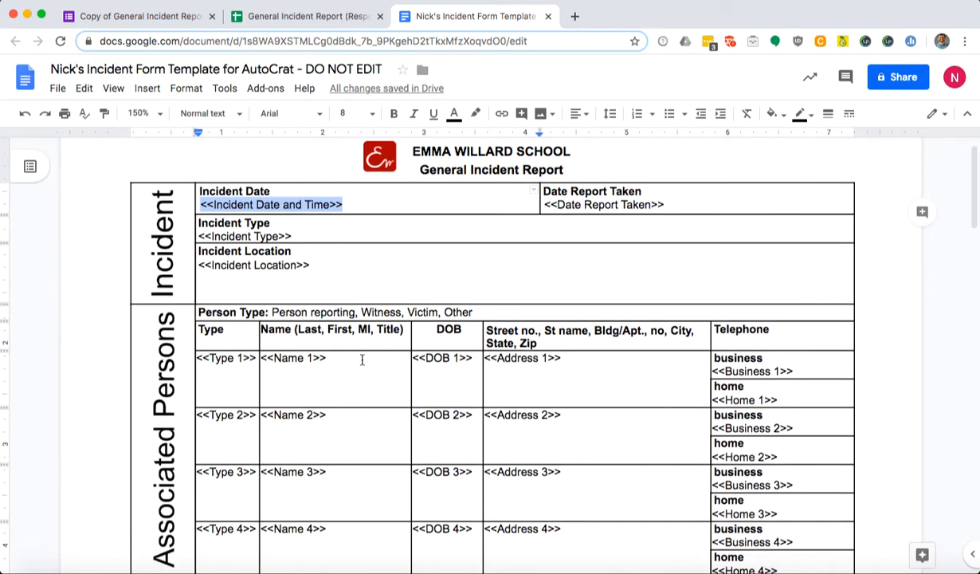
{"action": "scroll", "coordinate": [317, 274], "scroll_direction": "down", "scroll_amount": 2}
{"action": "scroll", "coordinate": [317, 273], "scroll_direction": "down", "scroll_amount": 1}
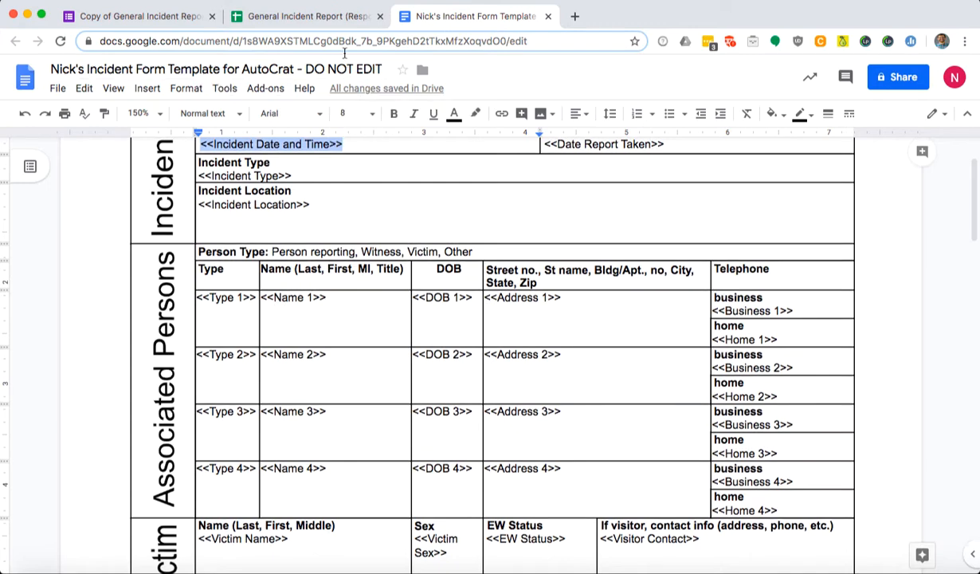
{"action": "left_click", "coordinate": [342, 21]}
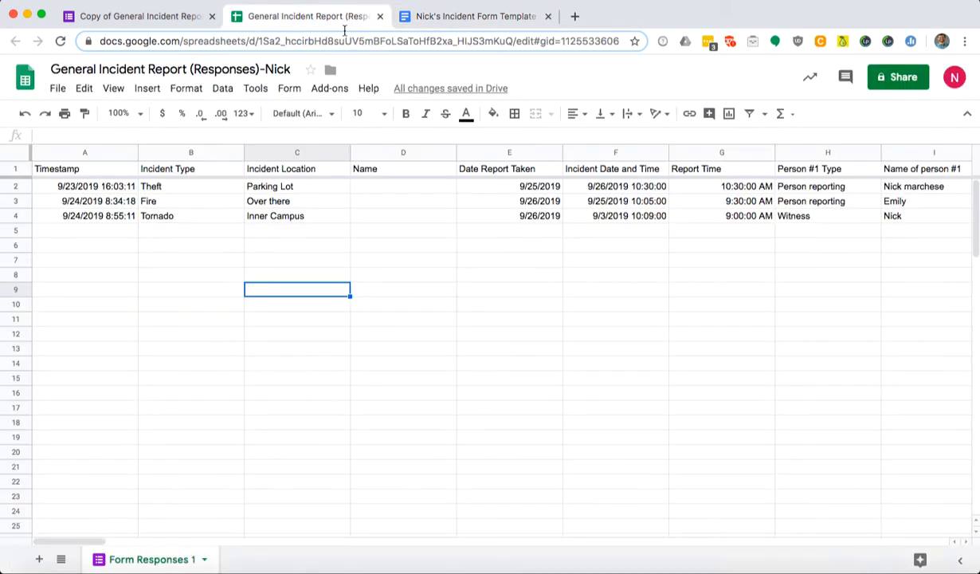
{"action": "left_click", "coordinate": [532, 172]}
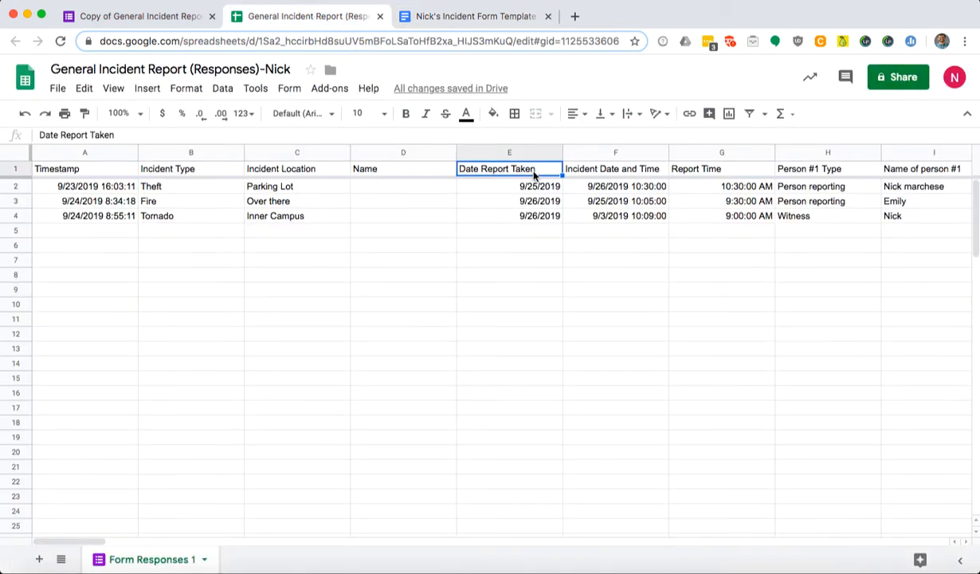
{"action": "left_click", "coordinate": [587, 172]}
{"action": "left_click", "coordinate": [470, 22]}
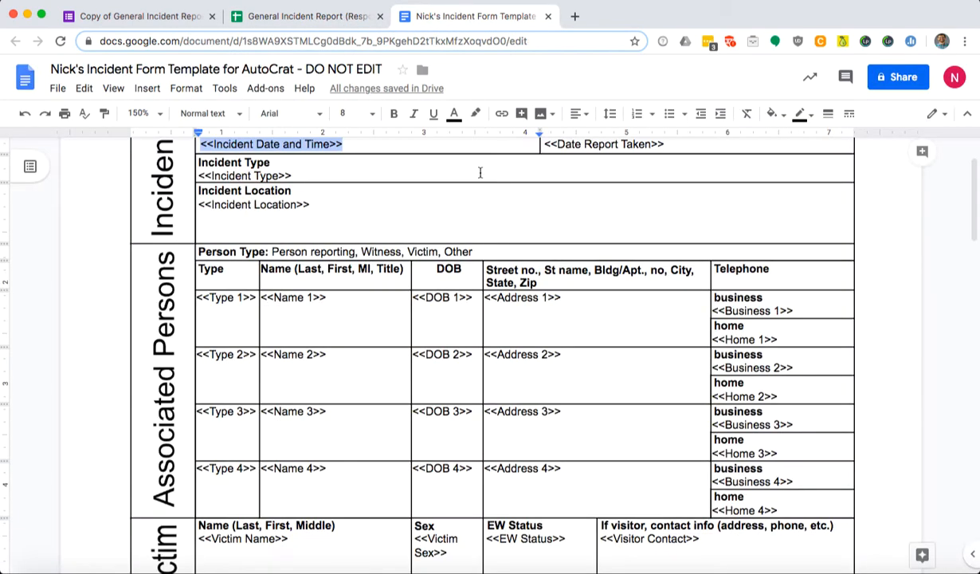
{"action": "scroll", "coordinate": [485, 303], "scroll_direction": "down", "scroll_amount": 5}
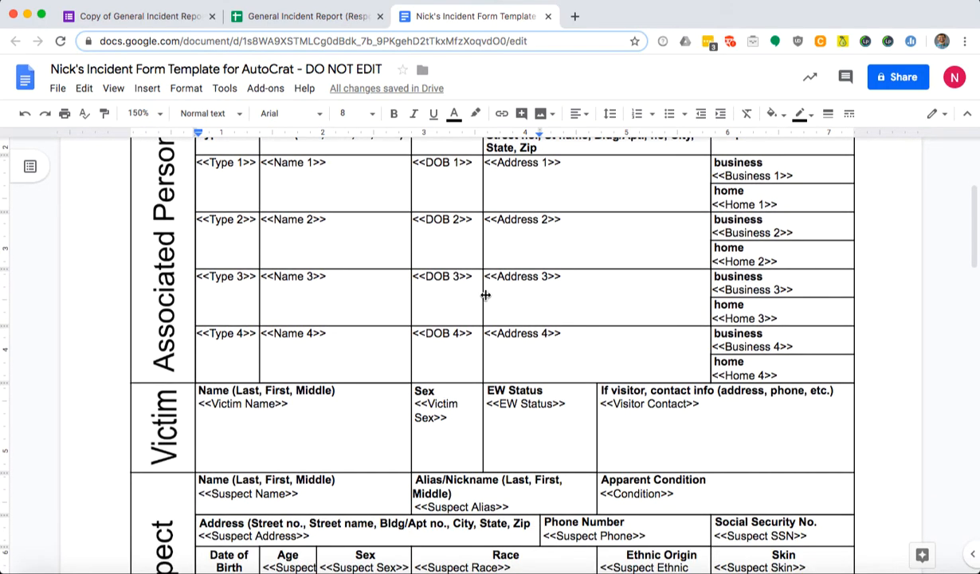
{"action": "scroll", "coordinate": [485, 299], "scroll_direction": "down", "scroll_amount": 3}
{"action": "scroll", "coordinate": [484, 293], "scroll_direction": "down", "scroll_amount": 3}
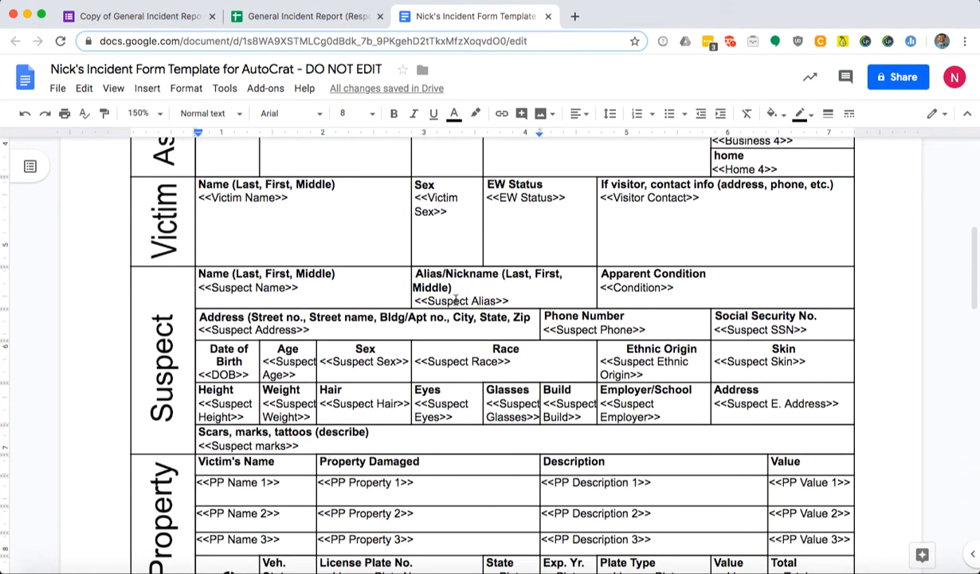
{"action": "scroll", "coordinate": [456, 297], "scroll_direction": "down", "scroll_amount": 4}
{"action": "scroll", "coordinate": [456, 298], "scroll_direction": "down", "scroll_amount": 2}
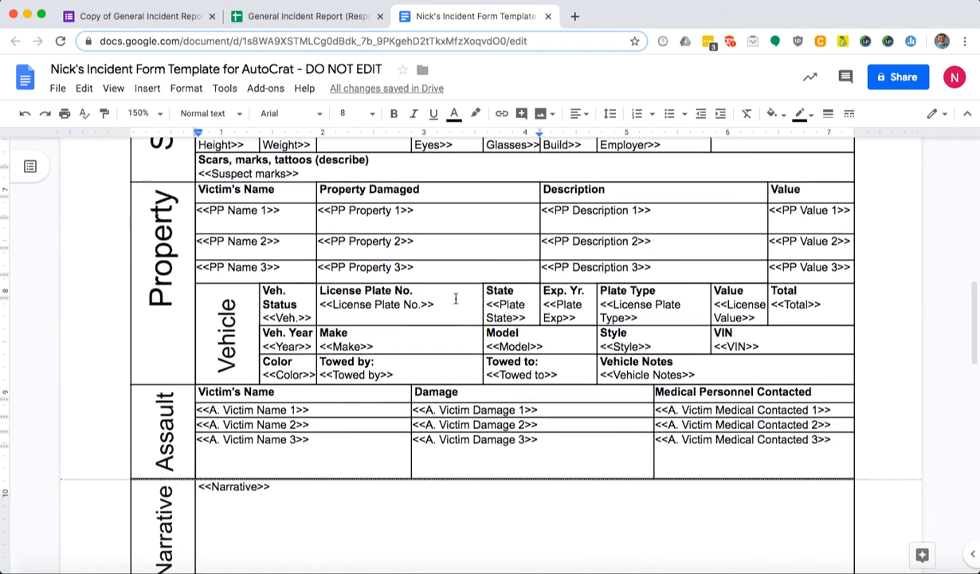
{"action": "scroll", "coordinate": [455, 296], "scroll_direction": "down", "scroll_amount": 3}
{"action": "scroll", "coordinate": [453, 298], "scroll_direction": "up", "scroll_amount": 15}
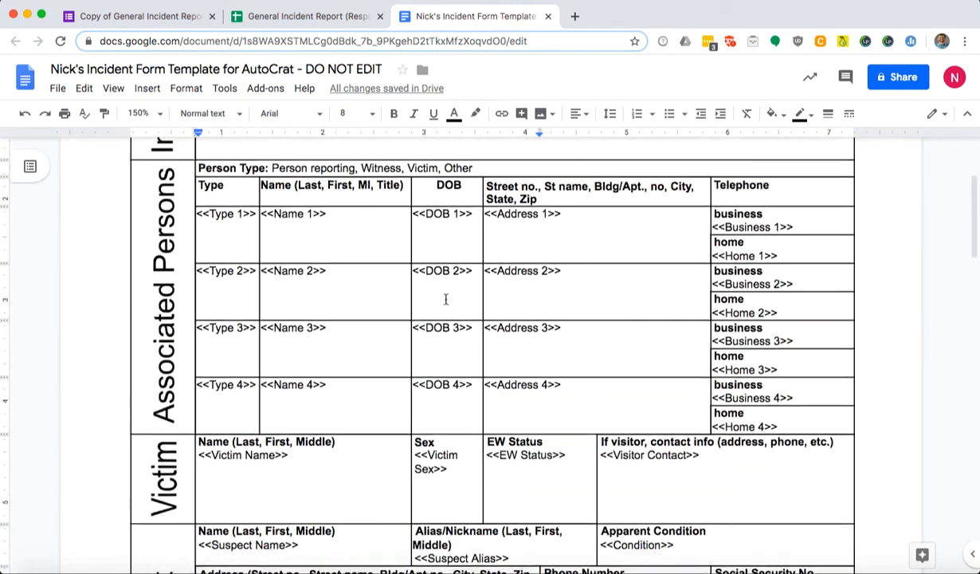
{"action": "left_click", "coordinate": [332, 23]}
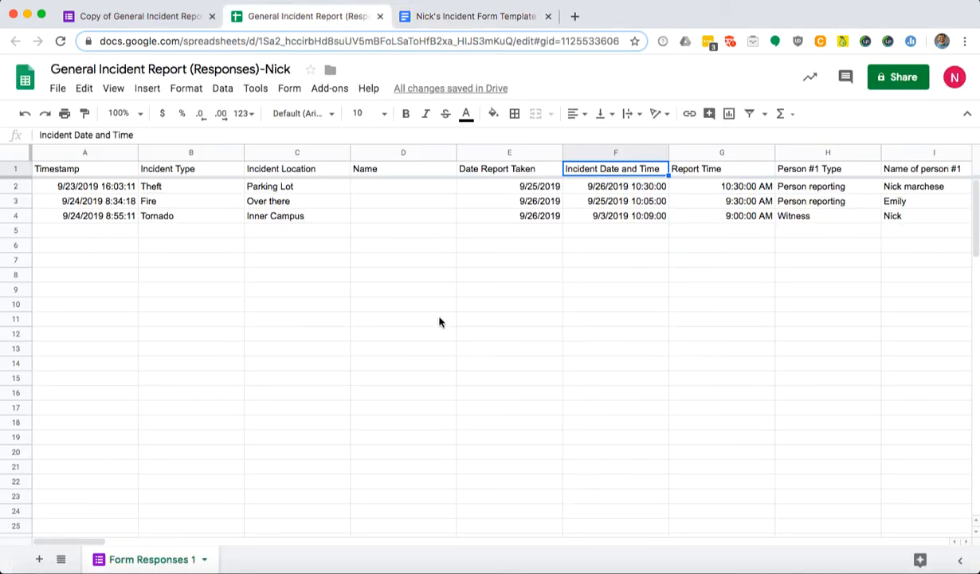
{"action": "left_click", "coordinate": [416, 274]}
Launch AutoCrat from Add-ons and delete the old Form Submit Merge job.
{"action": "left_click", "coordinate": [343, 90]}
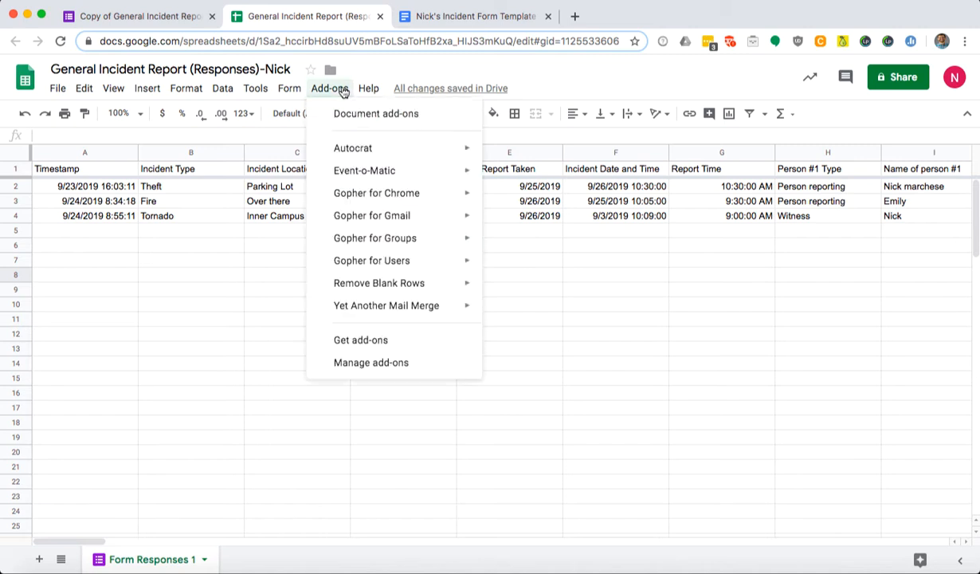
{"action": "mouse_move", "coordinate": [406, 151]}
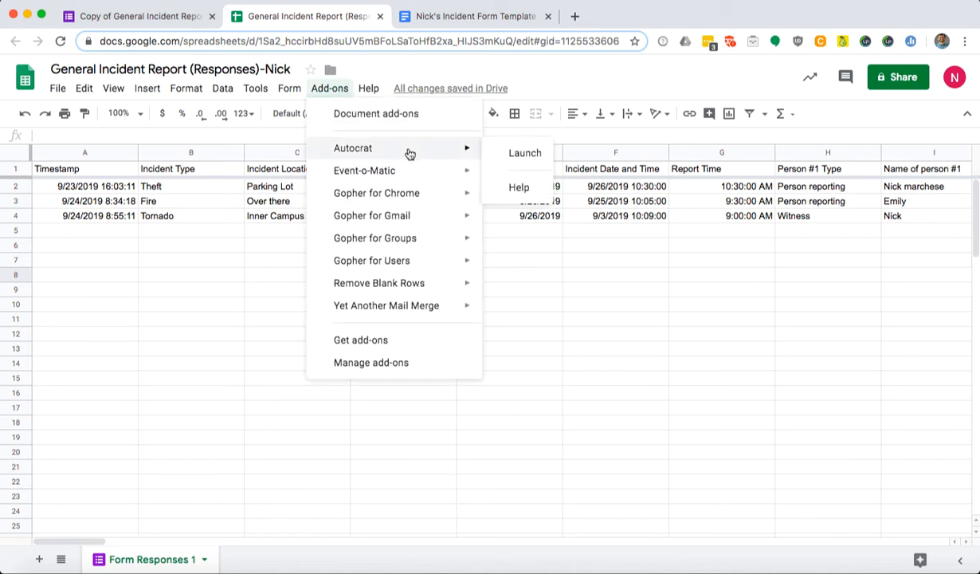
{"action": "left_click", "coordinate": [498, 154]}
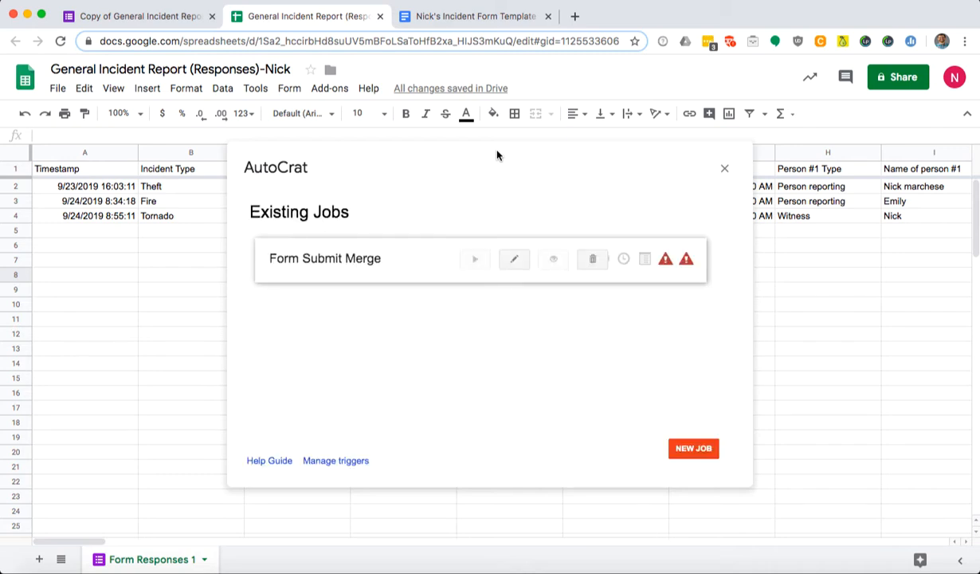
{"action": "left_click", "coordinate": [599, 265]}
{"action": "left_click", "coordinate": [676, 307]}
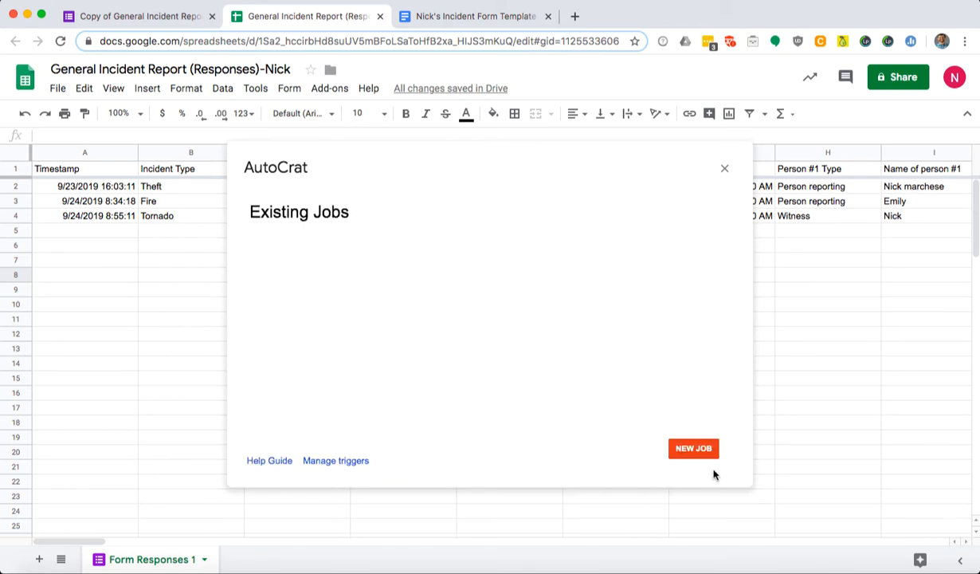
Create a new job named 'ECATD Merge' using the incident form template from Drive.
{"action": "left_click", "coordinate": [704, 451]}
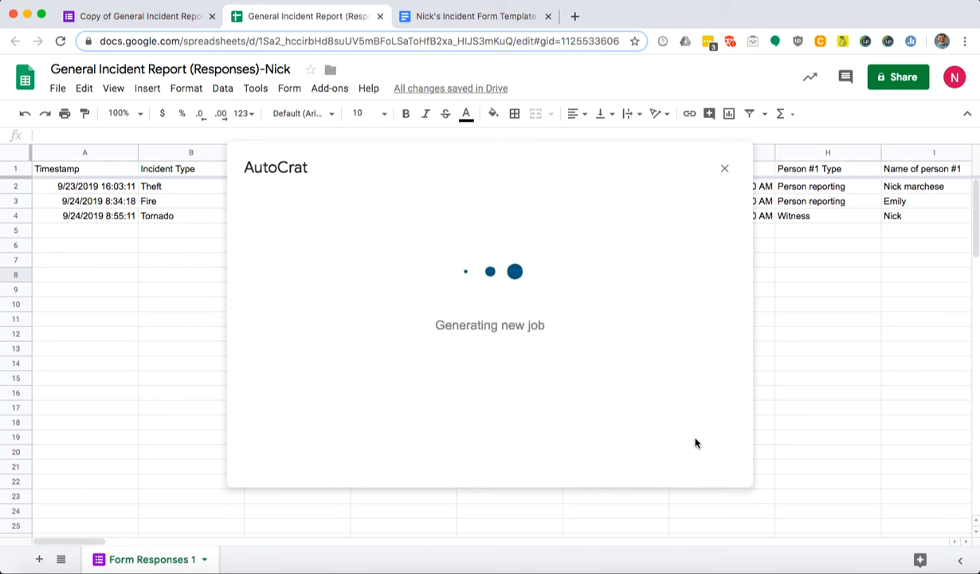
{"action": "left_click", "coordinate": [438, 262]}
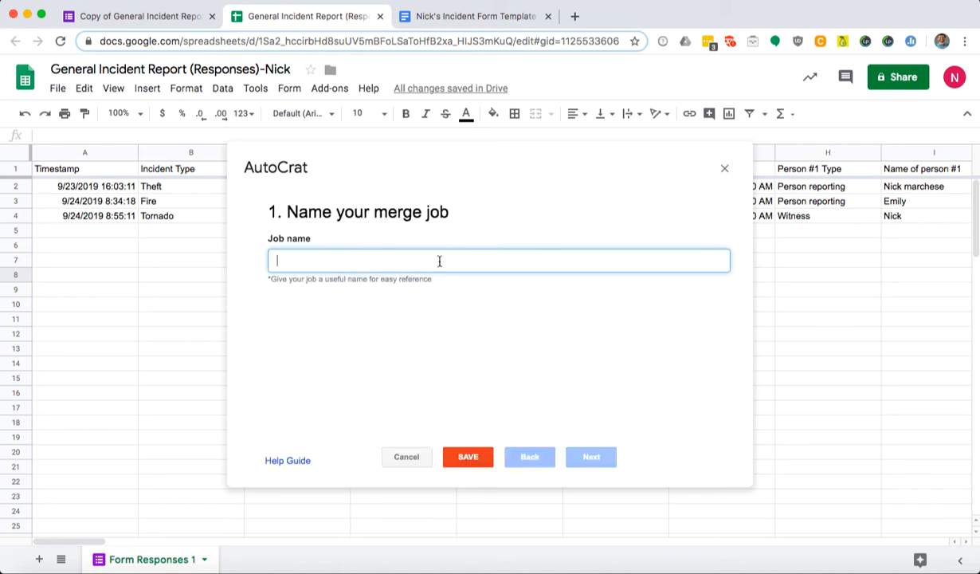
{"action": "type", "text": "ECATD Merge"}
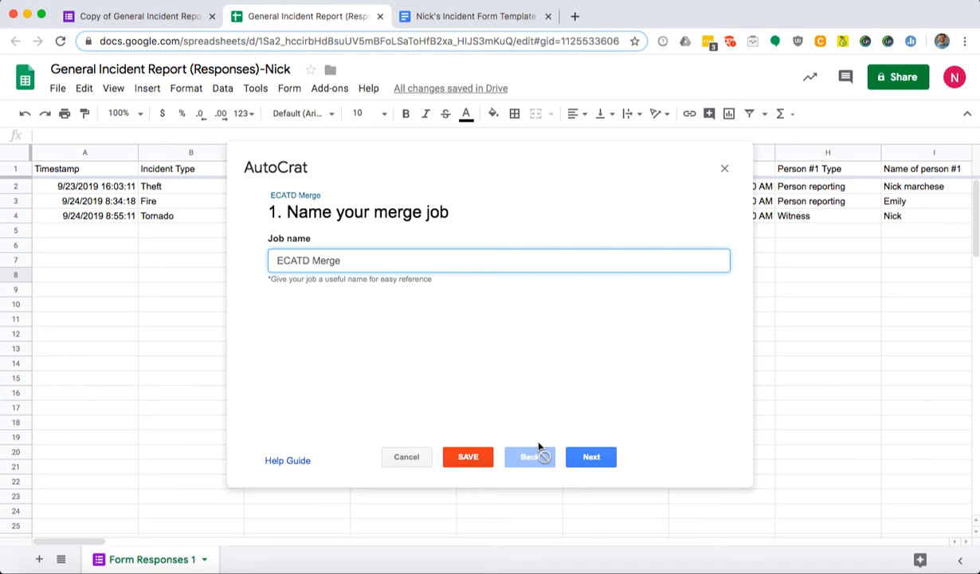
{"action": "left_click", "coordinate": [591, 456]}
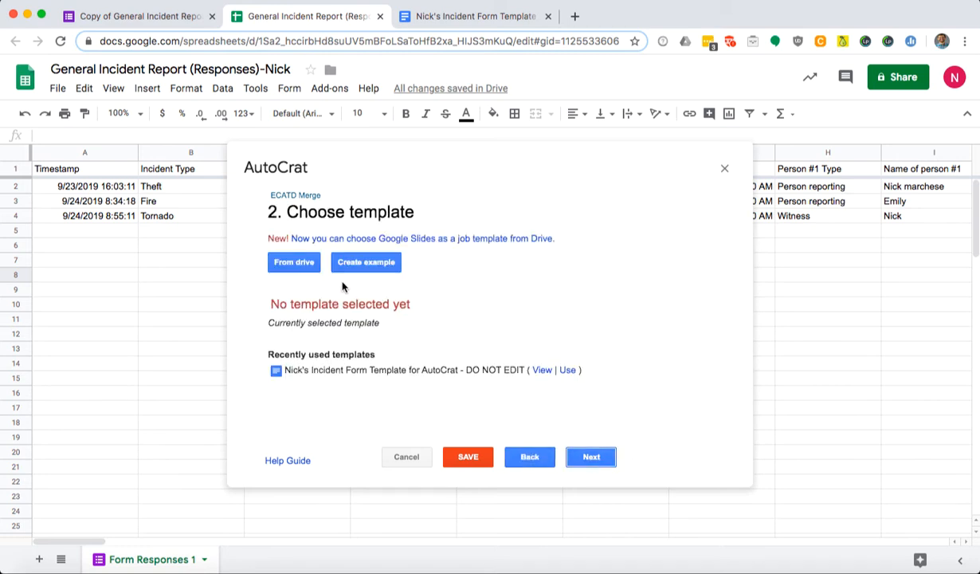
{"action": "left_click", "coordinate": [299, 269]}
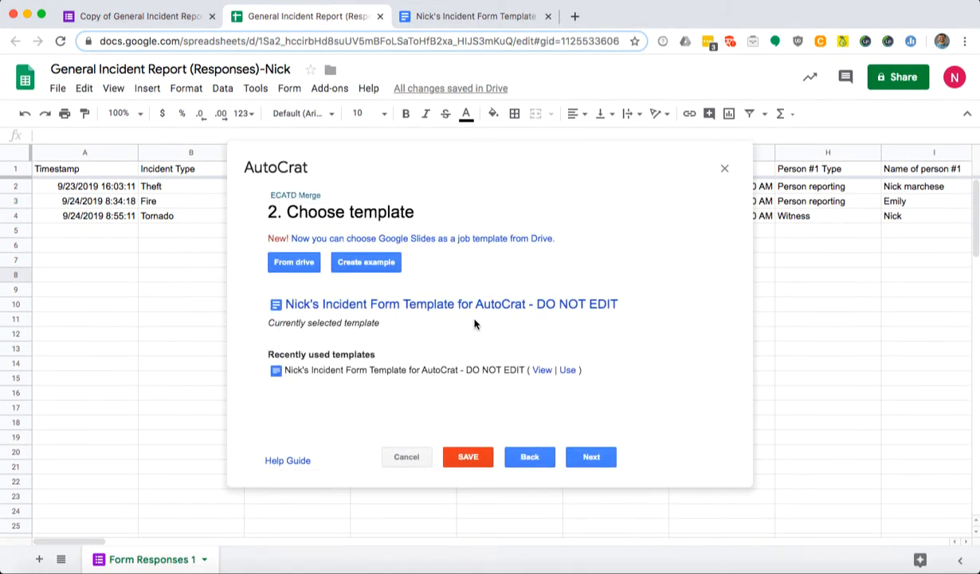
{"action": "left_click", "coordinate": [607, 457]}
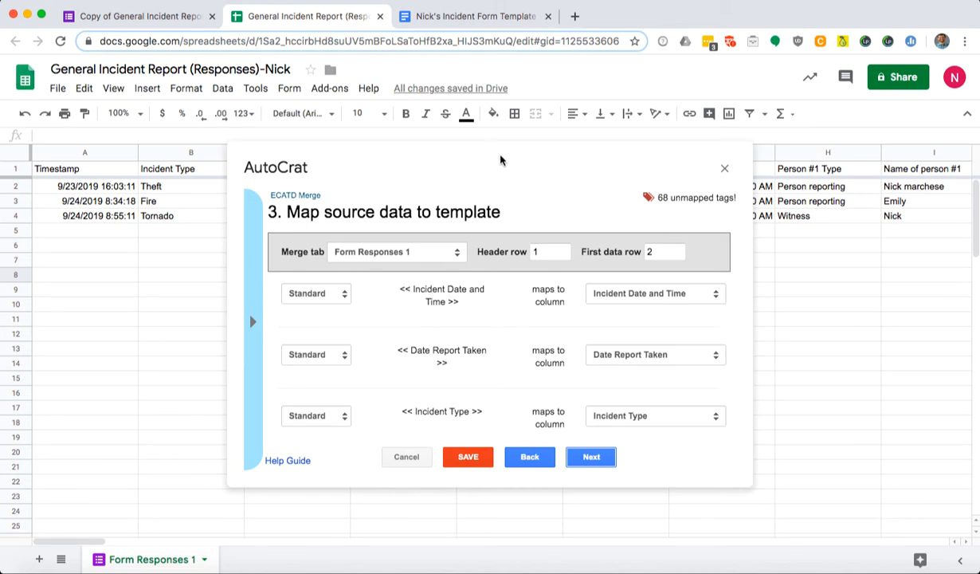
{"action": "mouse_move", "coordinate": [501, 160]}
{"action": "left_mouse_down"}
{"action": "mouse_move", "coordinate": [478, 192]}
{"action": "mouse_move", "coordinate": [501, 172]}
{"action": "left_mouse_up"}
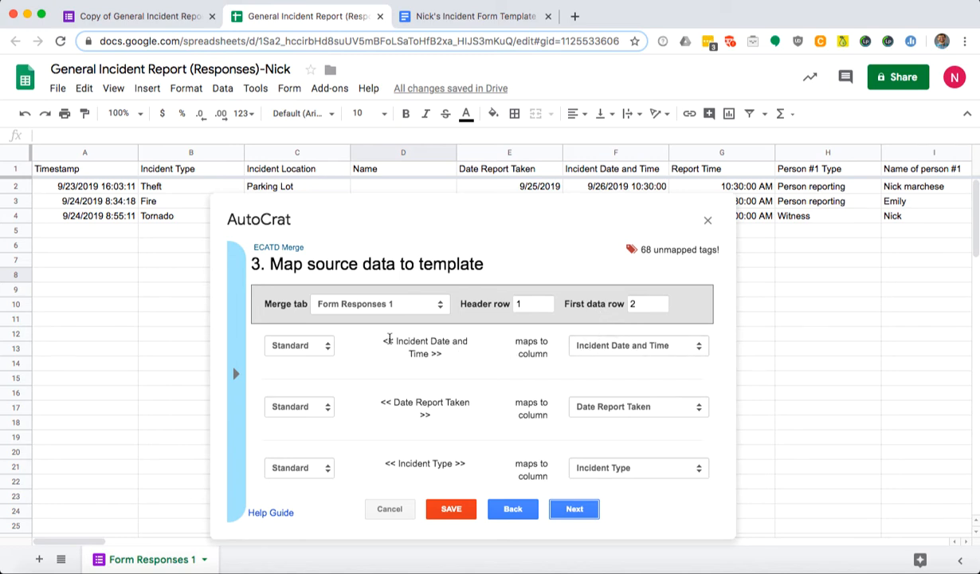
{"action": "left_click_drag", "start_coordinate": [382, 341], "coordinate": [435, 353]}
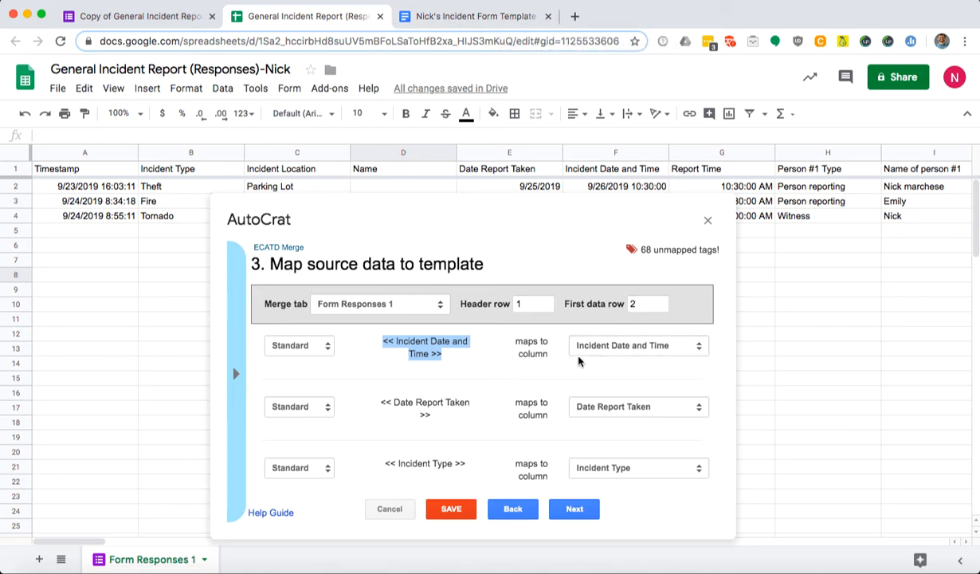
{"action": "left_click", "coordinate": [454, 354]}
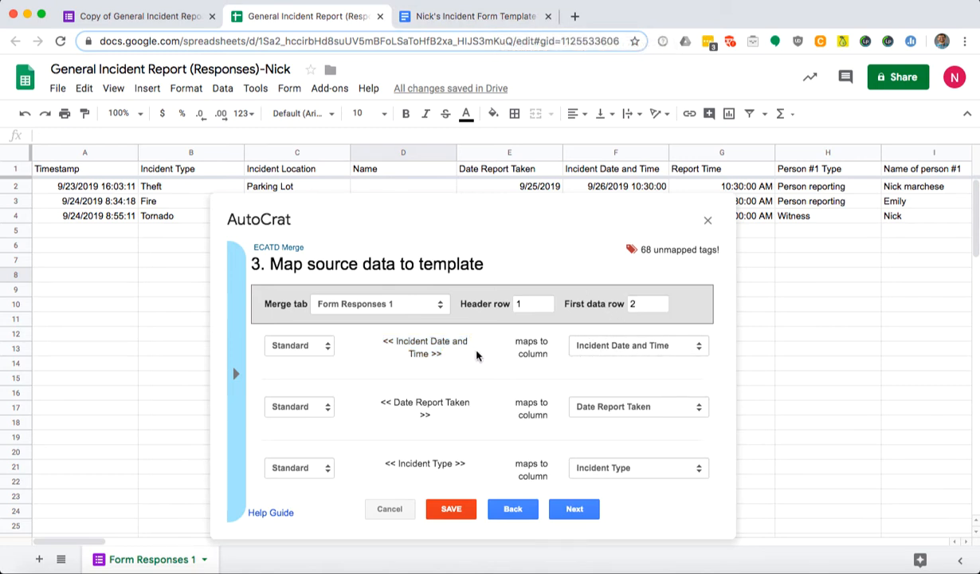
{"action": "left_click", "coordinate": [517, 17]}
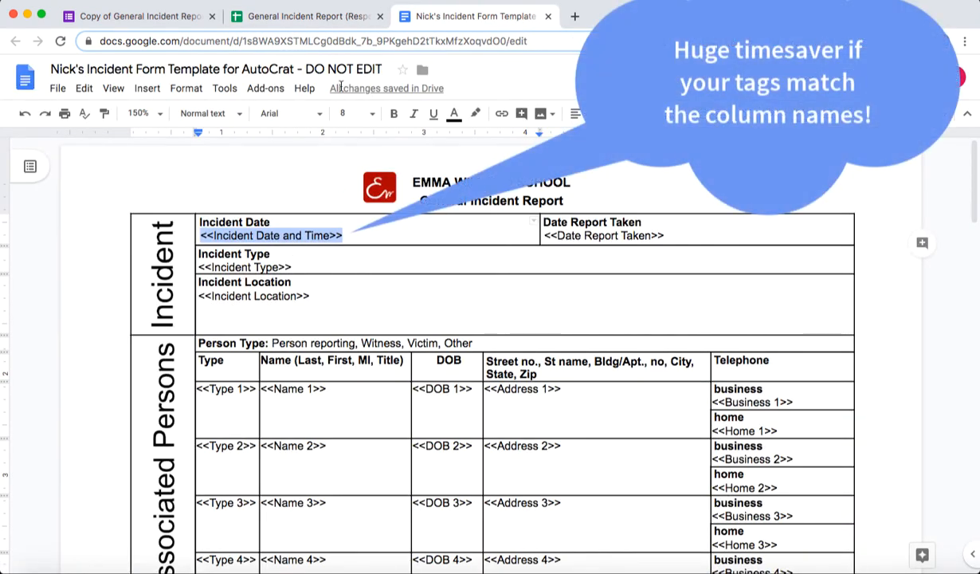
{"action": "left_click", "coordinate": [303, 16]}
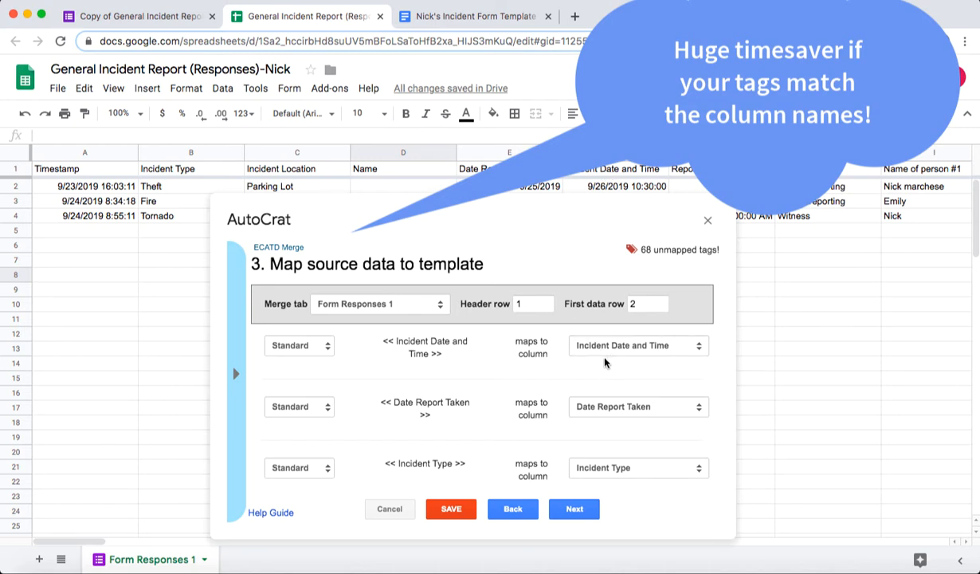
{"action": "scroll", "coordinate": [602, 365], "scroll_direction": "down", "scroll_amount": 3}
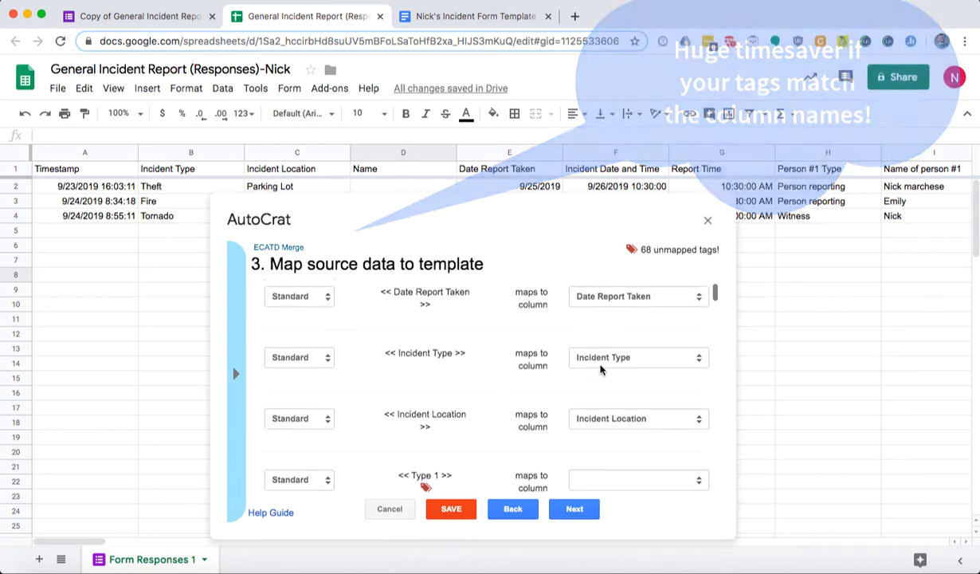
{"action": "scroll", "coordinate": [601, 368], "scroll_direction": "down", "scroll_amount": 5}
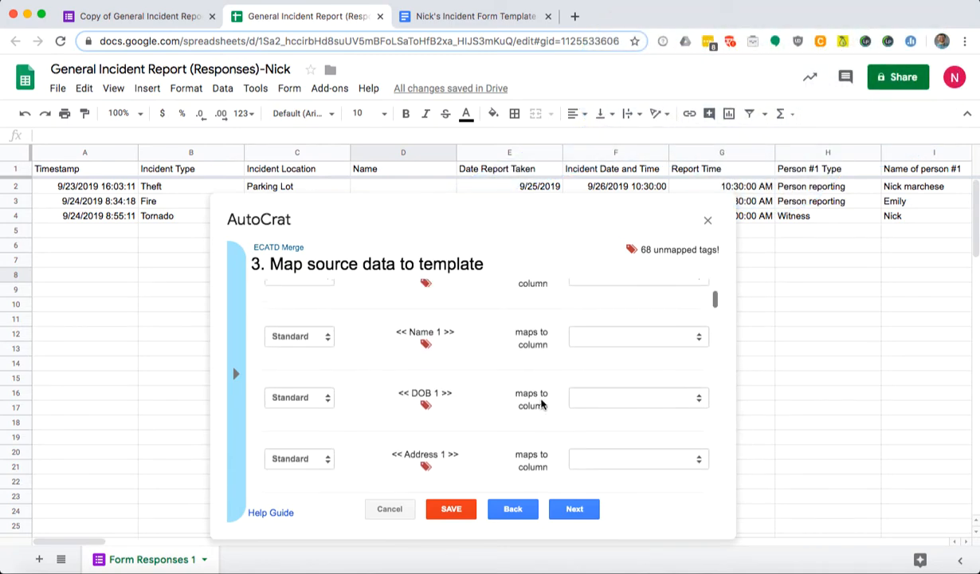
{"action": "scroll", "coordinate": [542, 404], "scroll_direction": "up", "scroll_amount": 3}
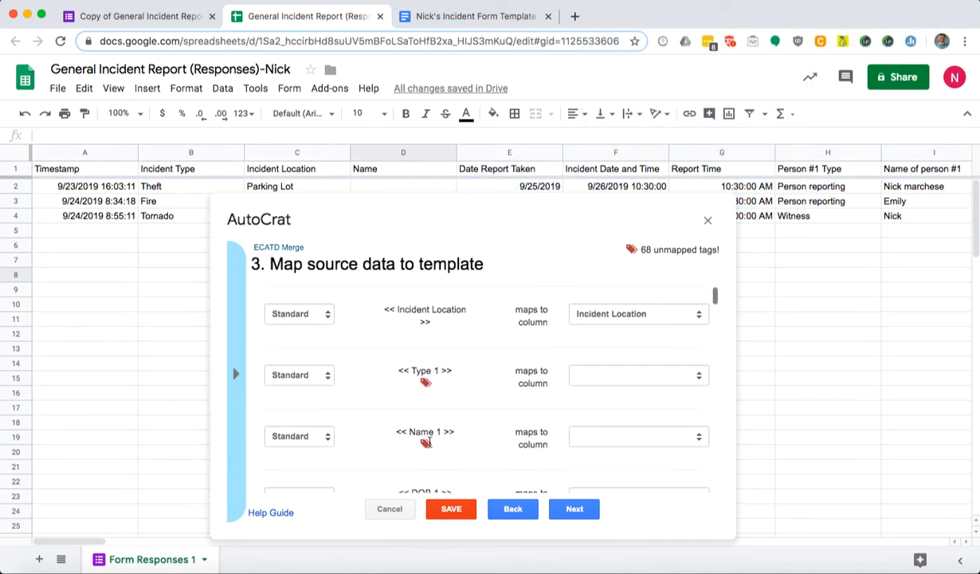
After checking the template, map the Type 1 tag to the Person #1 Type column.
{"action": "left_click", "coordinate": [489, 24]}
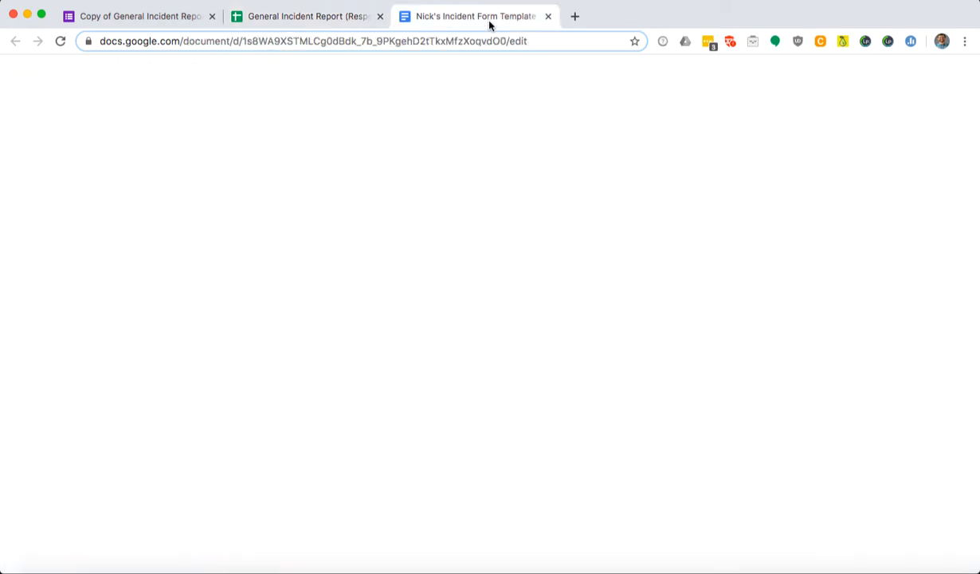
{"action": "left_click", "coordinate": [345, 19]}
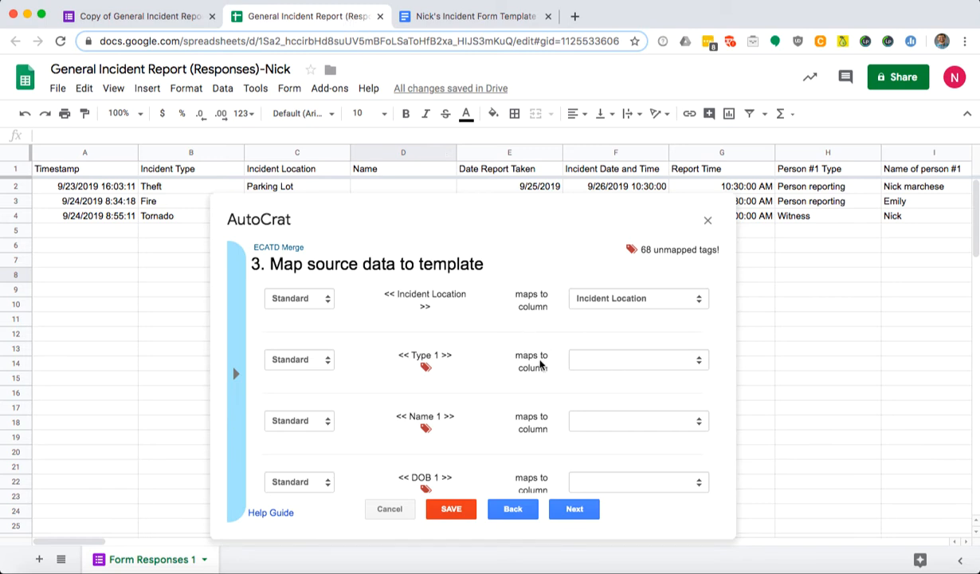
{"action": "left_click", "coordinate": [595, 364]}
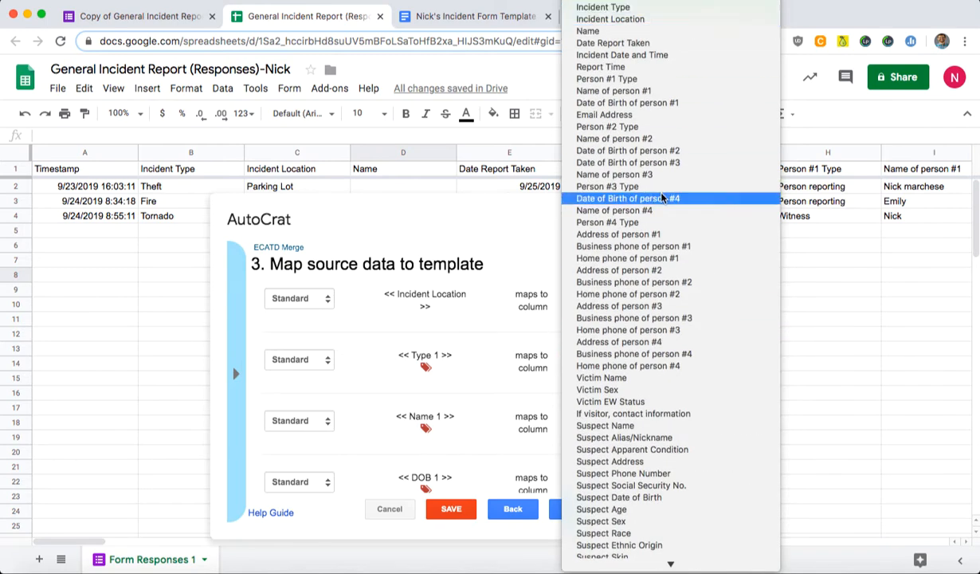
{"action": "left_click", "coordinate": [662, 80]}
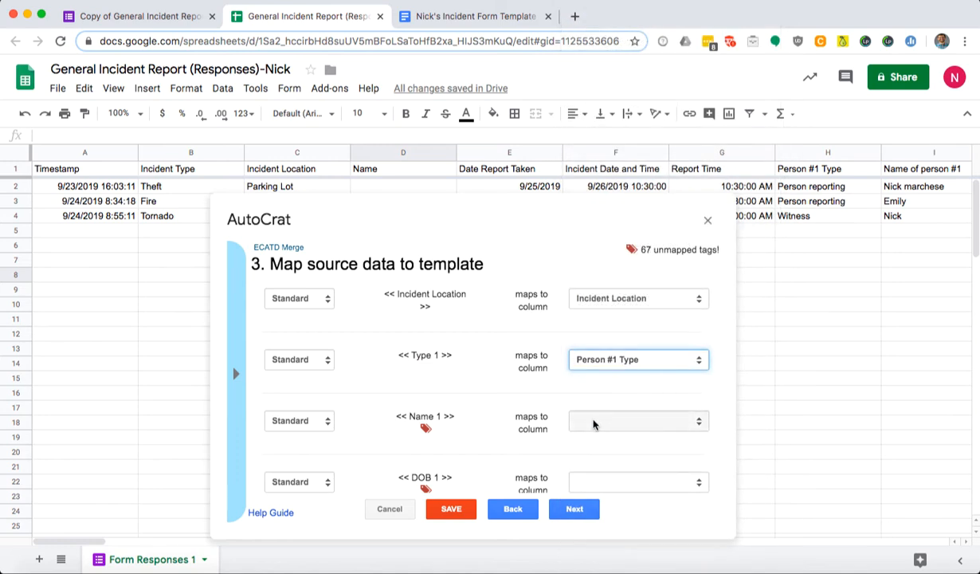
{"action": "left_click", "coordinate": [574, 508]}
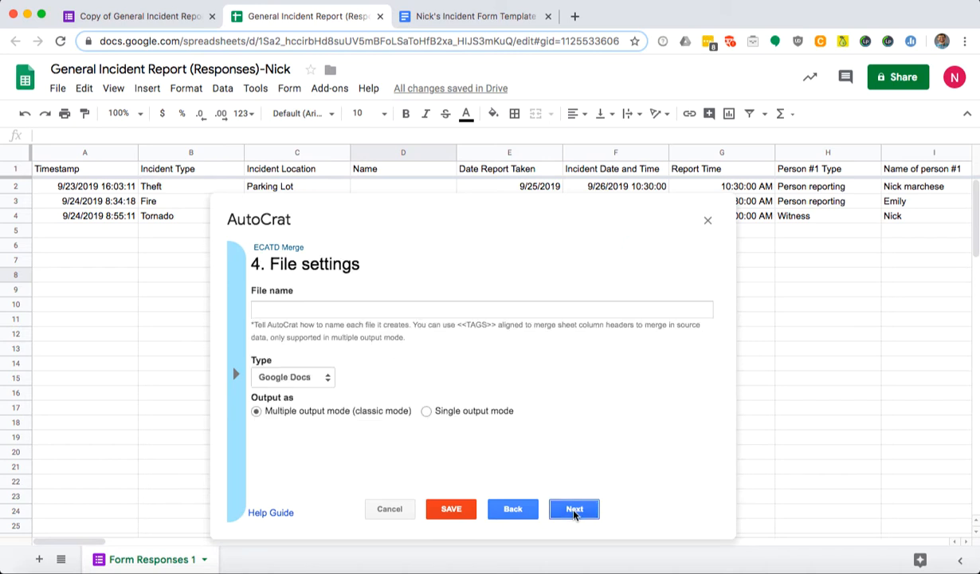
Name merged files 'Incident Report - <<Name>> <<Timestamp>>' using the Name and Timestamp tags.
{"action": "left_click", "coordinate": [389, 310]}
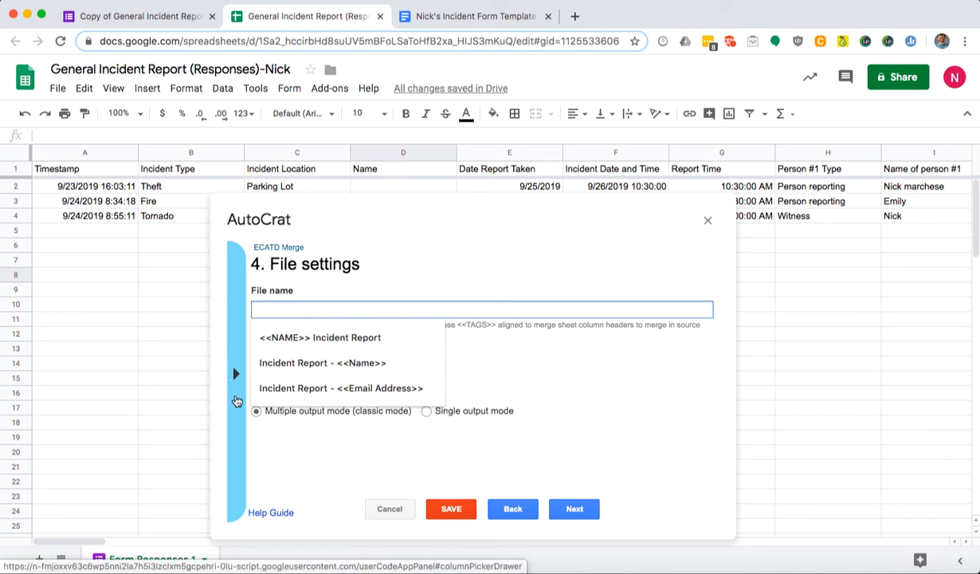
{"action": "left_click", "coordinate": [347, 389]}
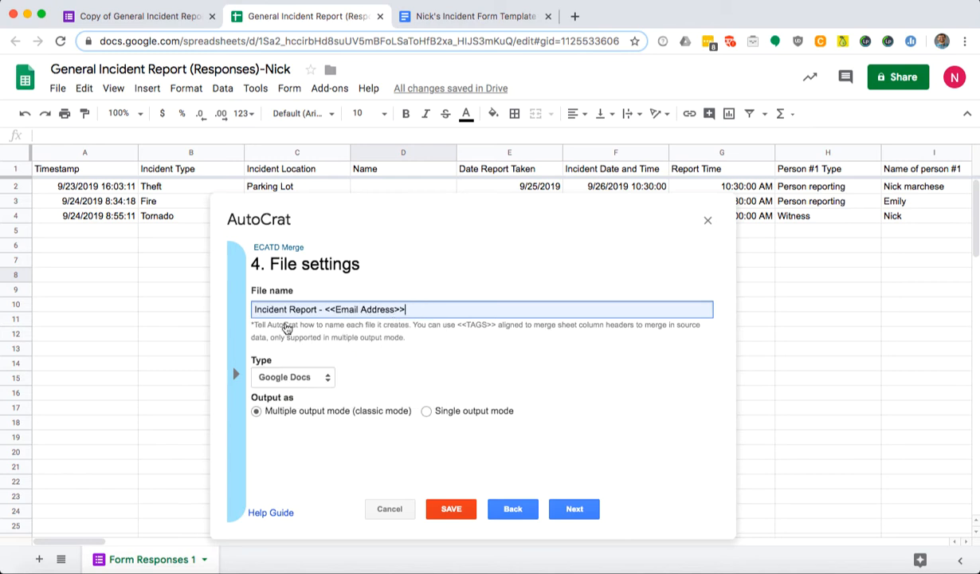
{"action": "left_click_drag", "start_coordinate": [325, 310], "coordinate": [430, 310]}
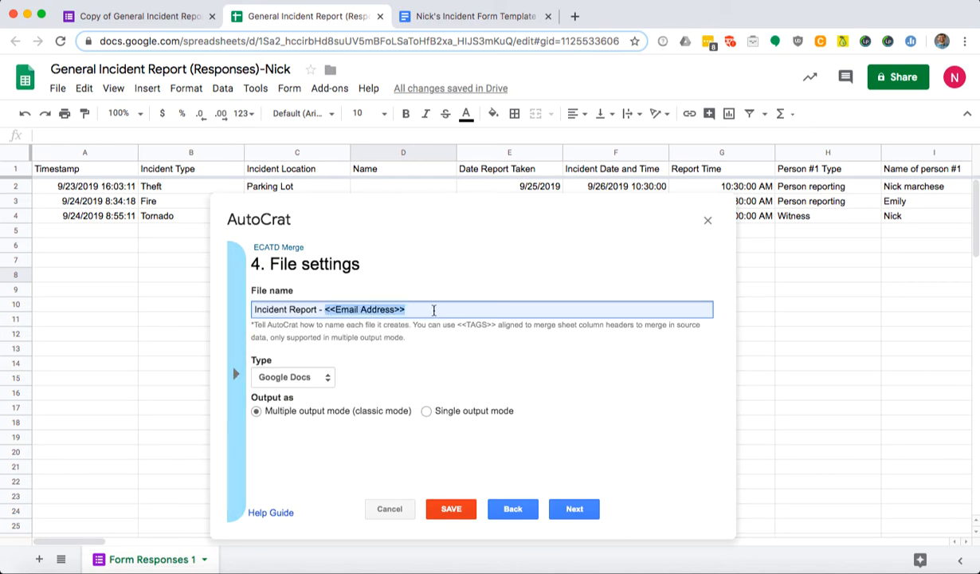
{"action": "key", "text": "BackSpace"}
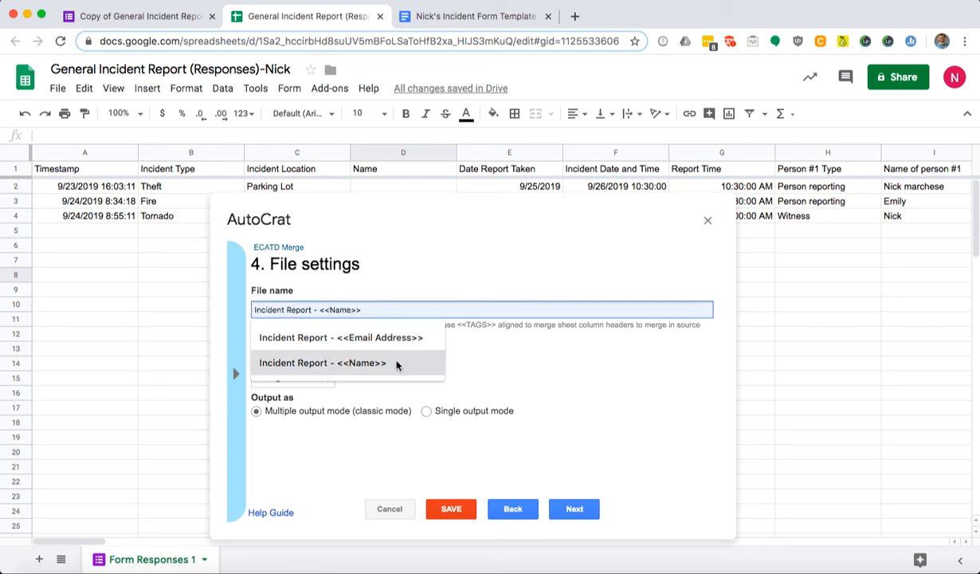
{"action": "left_click", "coordinate": [396, 364]}
{"action": "left_click", "coordinate": [235, 373]}
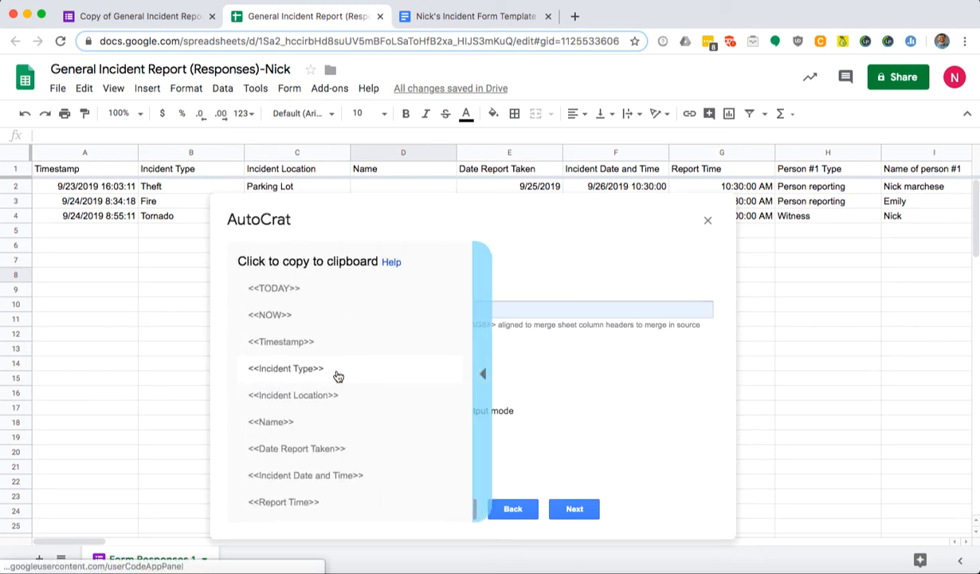
{"action": "left_click", "coordinate": [302, 342]}
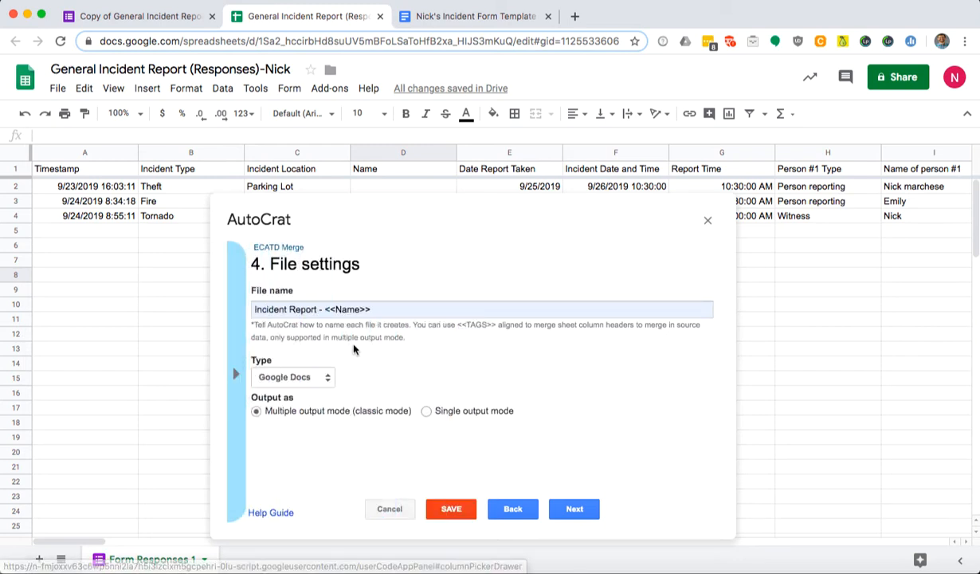
{"action": "left_click", "coordinate": [394, 309]}
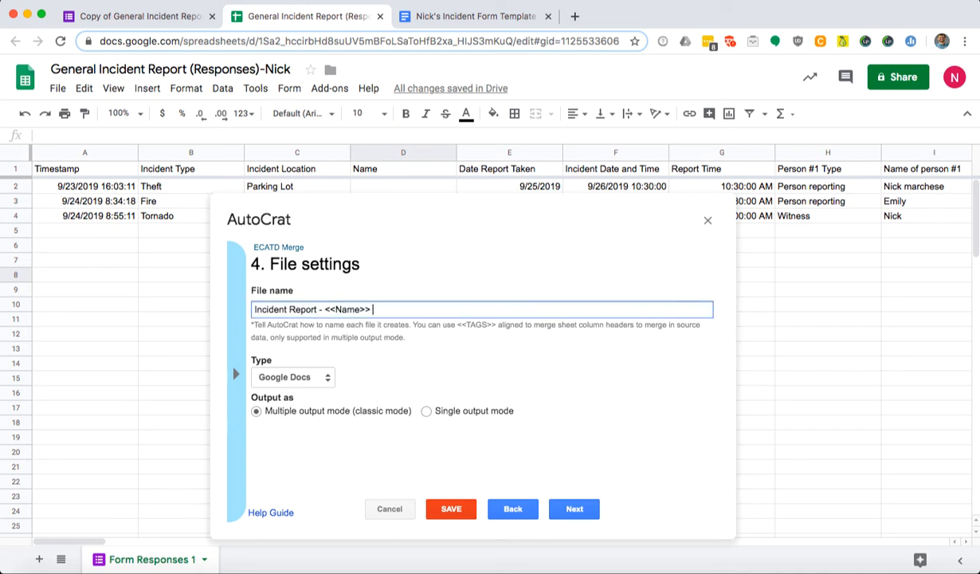
{"action": "type", "text": "<<Timestamp>>"}
{"action": "left_click_drag", "start_coordinate": [324, 310], "coordinate": [445, 309]}
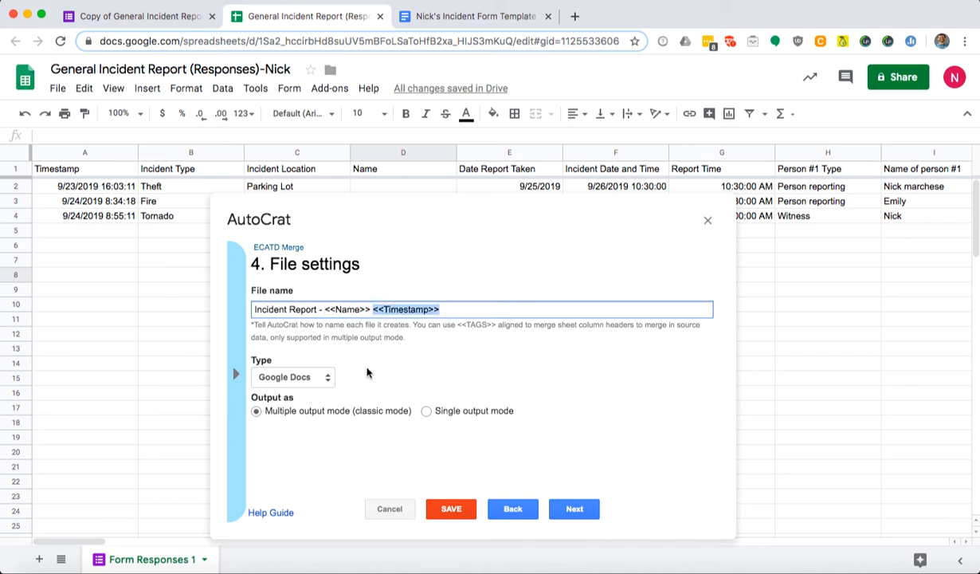
Keep Google Docs as the output file type and continue to destination folders.
{"action": "left_click", "coordinate": [327, 380]}
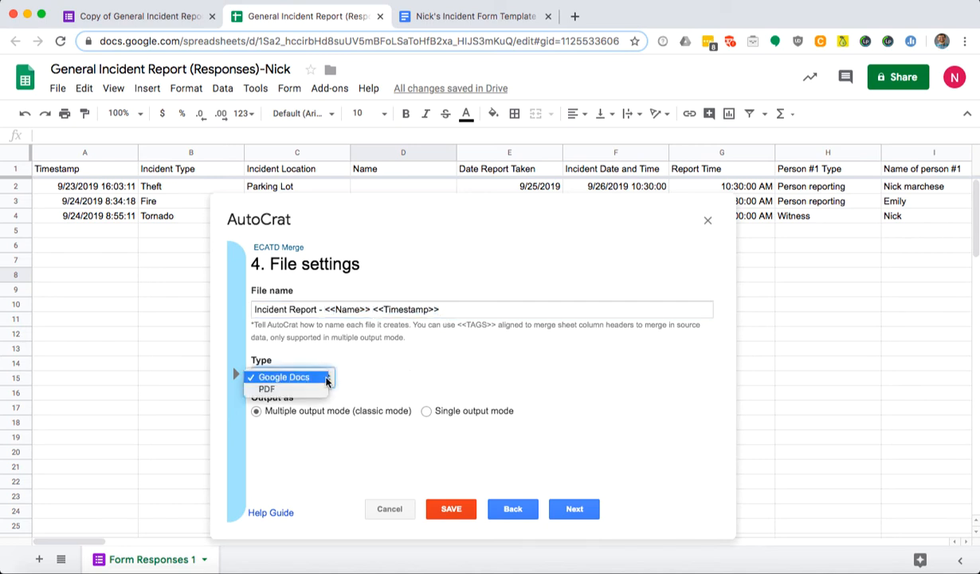
{"action": "left_click", "coordinate": [367, 347]}
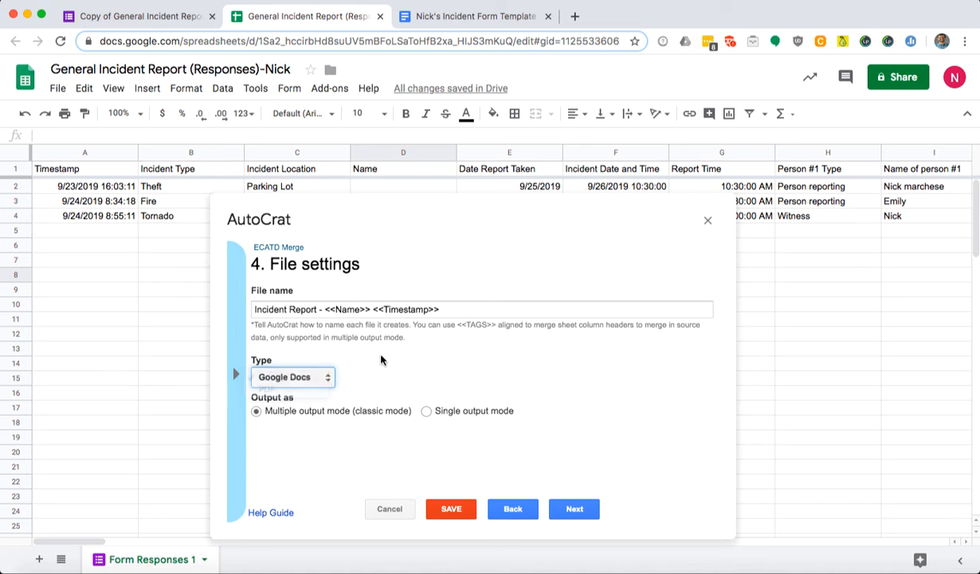
{"action": "left_click", "coordinate": [565, 510]}
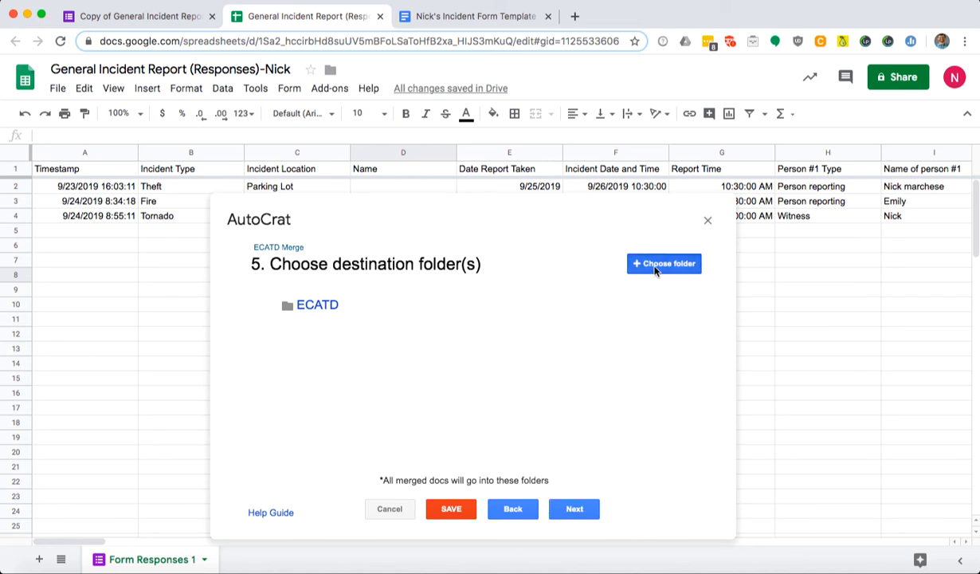
Pass the destination folder, dynamic folder and merge condition steps without changes.
{"action": "left_click", "coordinate": [593, 508]}
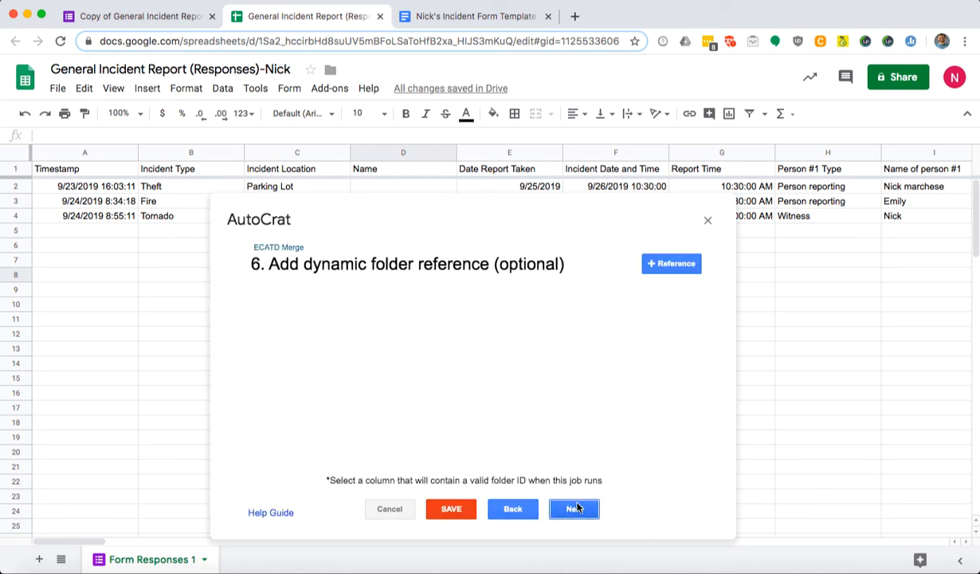
{"action": "left_click", "coordinate": [582, 511]}
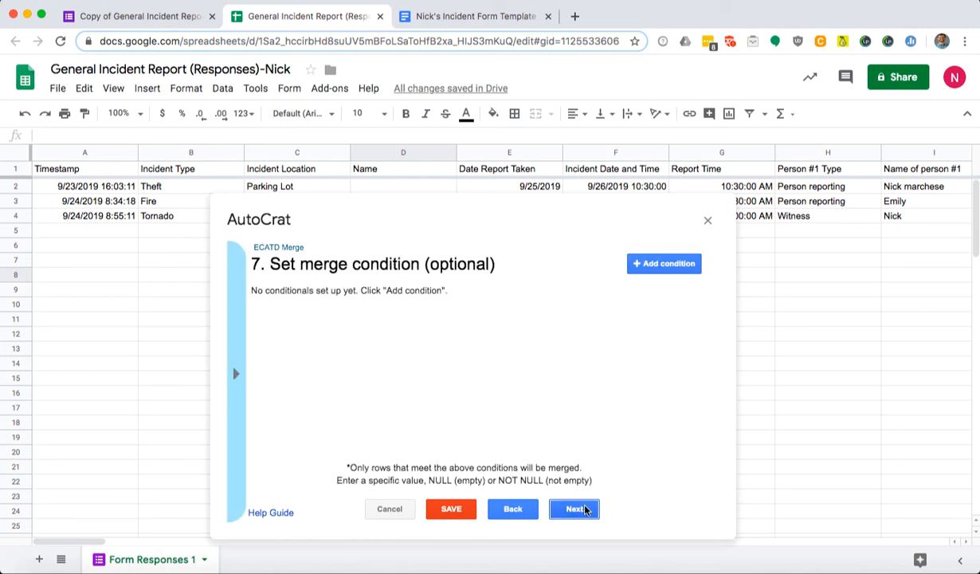
{"action": "left_click", "coordinate": [585, 510]}
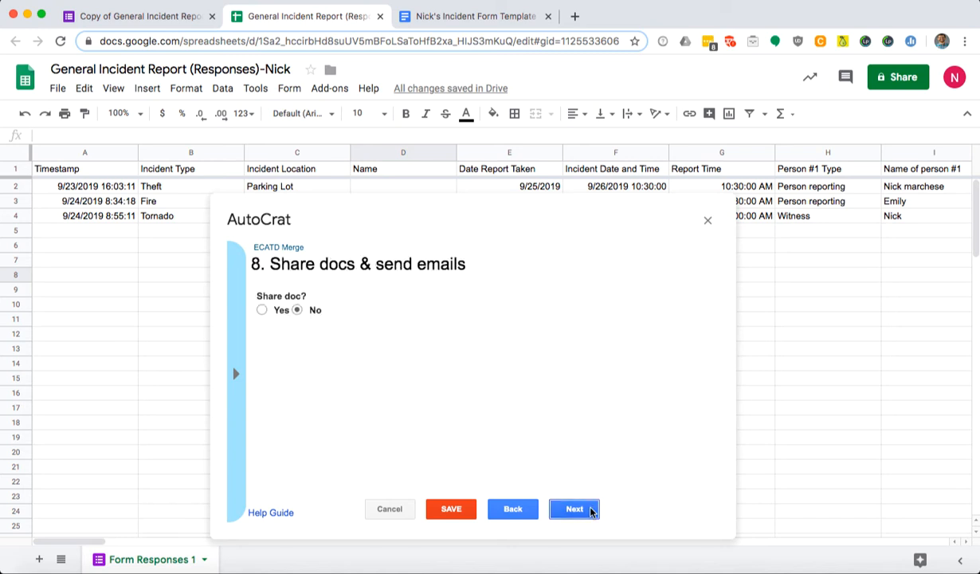
Turn on sharing so merged docs are shared as editable docs.
{"action": "left_click", "coordinate": [263, 310]}
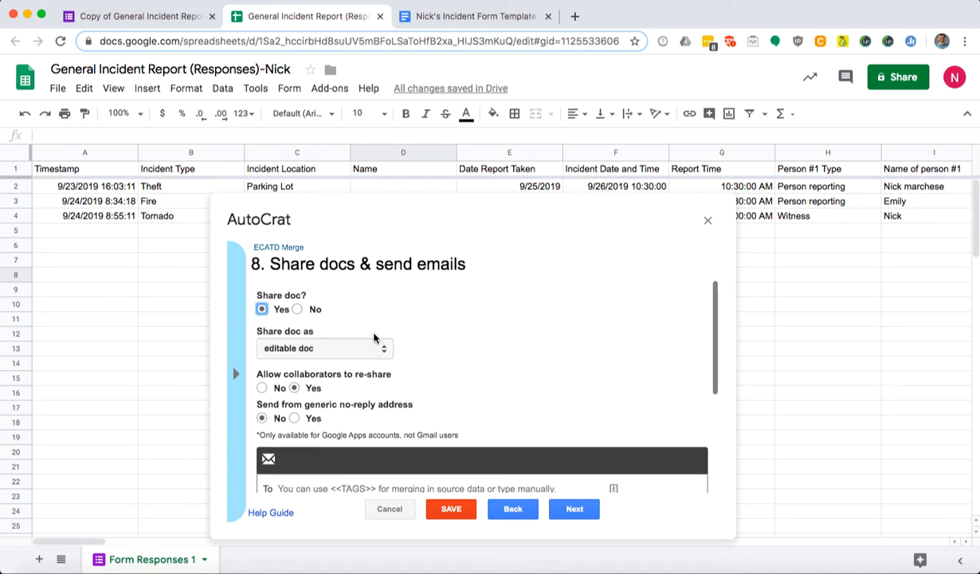
{"action": "scroll", "coordinate": [383, 294], "scroll_direction": "down", "scroll_amount": 3}
{"action": "scroll", "coordinate": [415, 310], "scroll_direction": "up", "scroll_amount": 3}
{"action": "scroll", "coordinate": [347, 338], "scroll_direction": "down", "scroll_amount": 1}
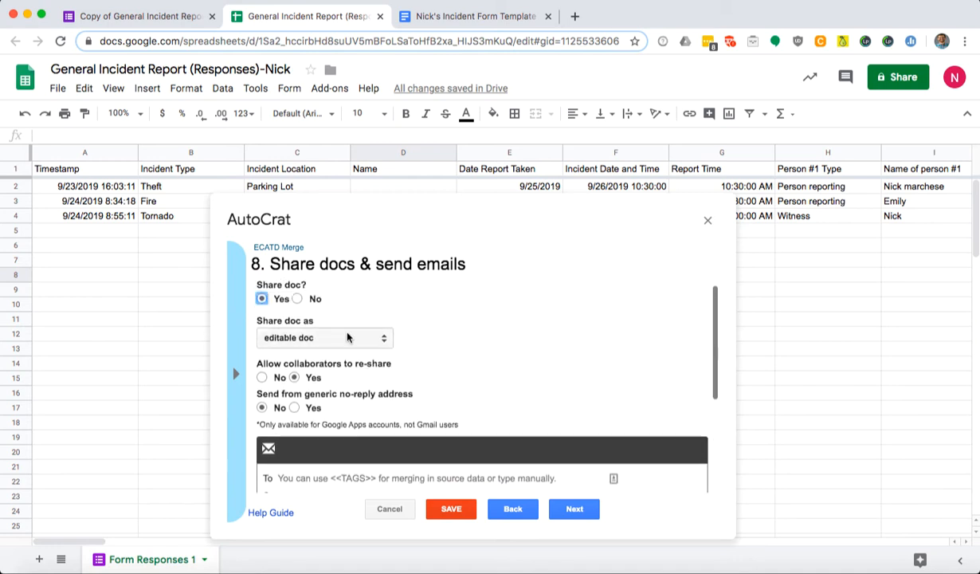
{"action": "left_click", "coordinate": [368, 338]}
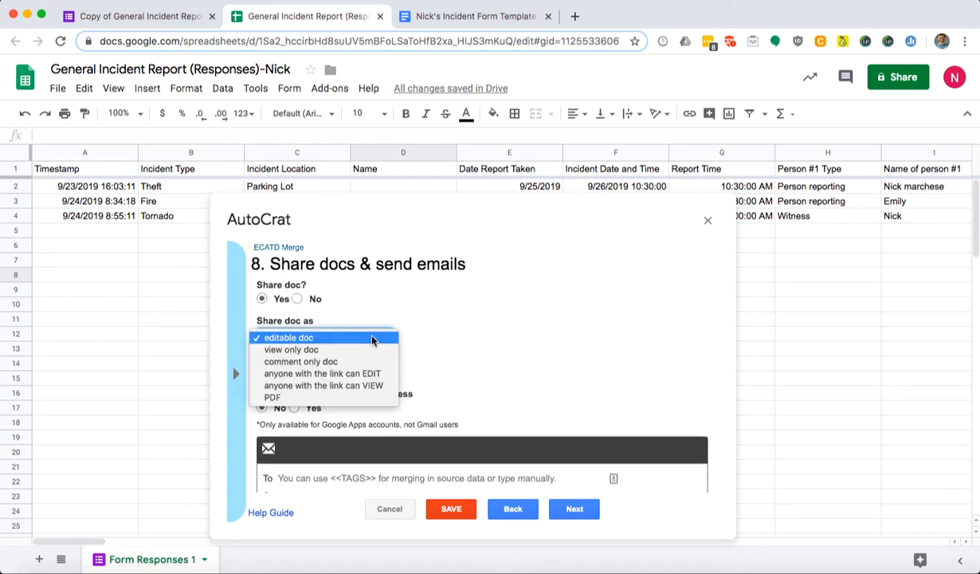
{"action": "left_click", "coordinate": [369, 338]}
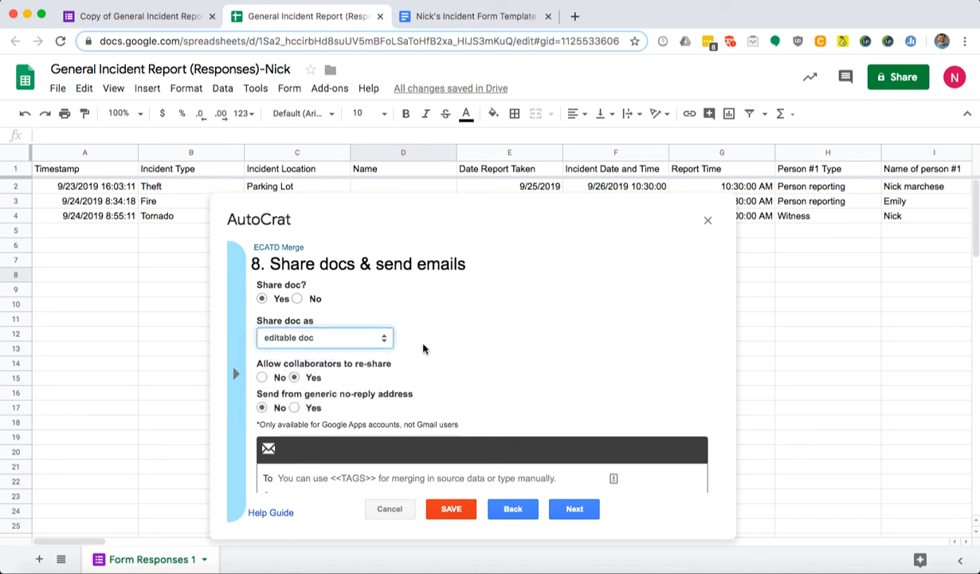
{"action": "scroll", "coordinate": [422, 346], "scroll_direction": "down", "scroll_amount": 2}
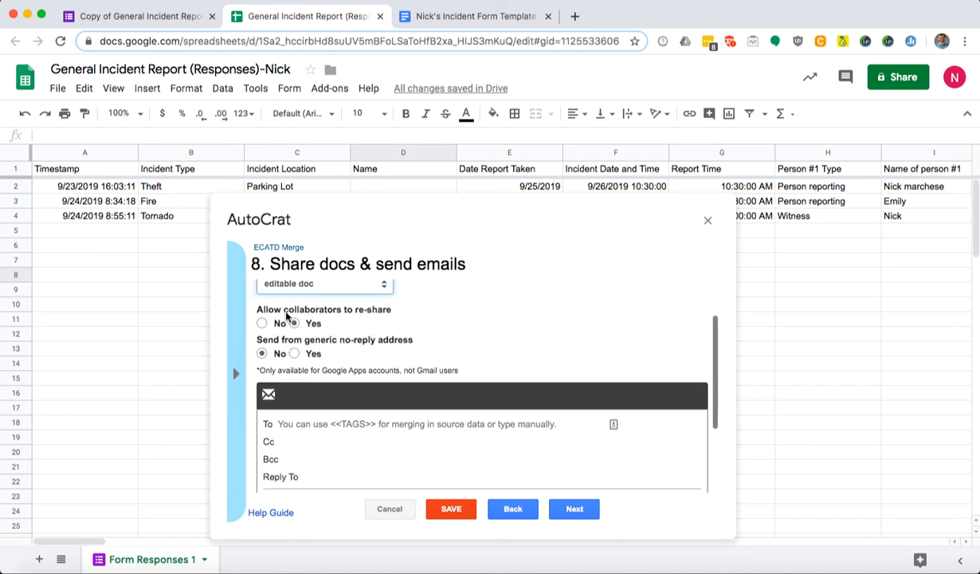
{"action": "left_click_drag", "start_coordinate": [283, 310], "coordinate": [378, 311]}
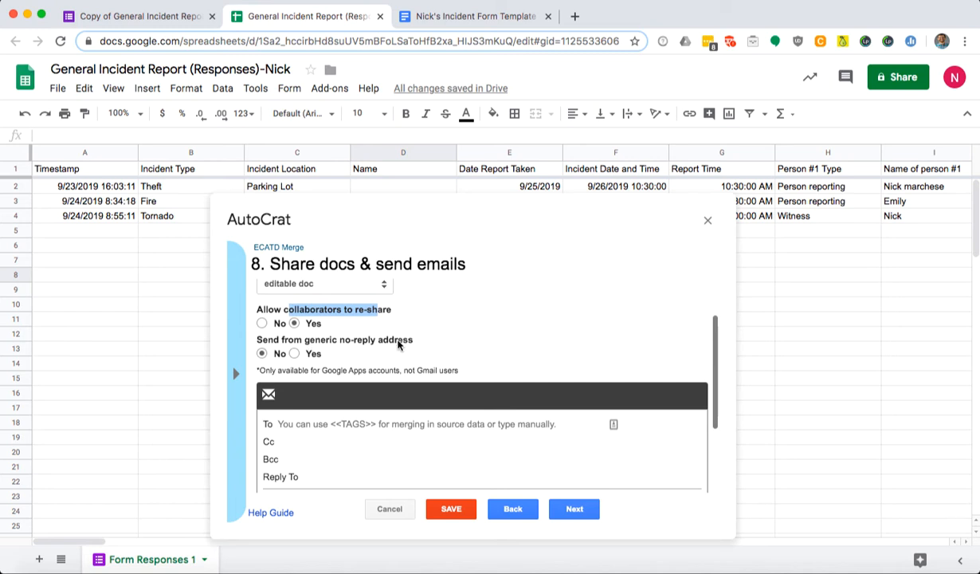
{"action": "scroll", "coordinate": [394, 341], "scroll_direction": "down", "scroll_amount": 2}
{"action": "scroll", "coordinate": [366, 318], "scroll_direction": "up", "scroll_amount": 1}
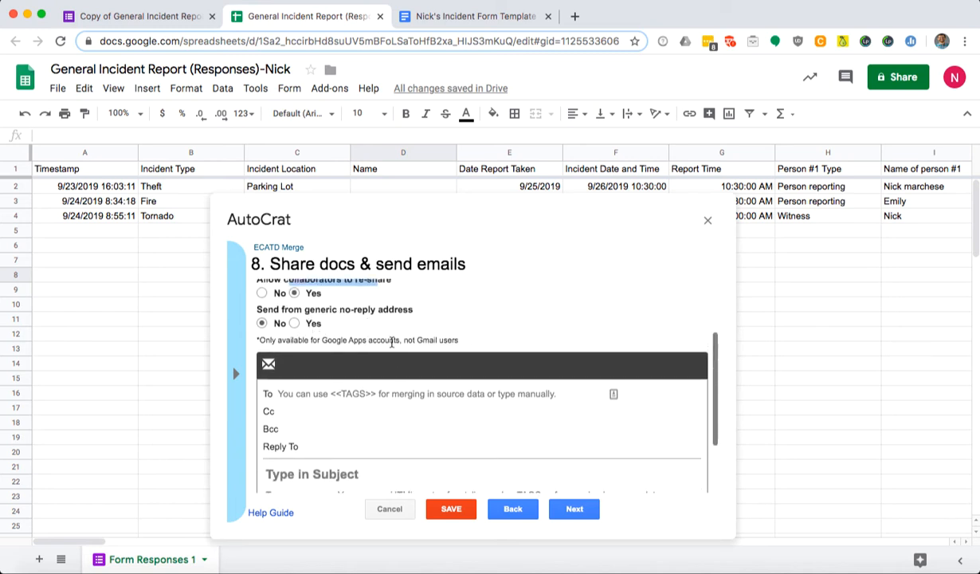
{"action": "scroll", "coordinate": [374, 331], "scroll_direction": "down", "scroll_amount": 2}
{"action": "scroll", "coordinate": [287, 327], "scroll_direction": "down", "scroll_amount": 1}
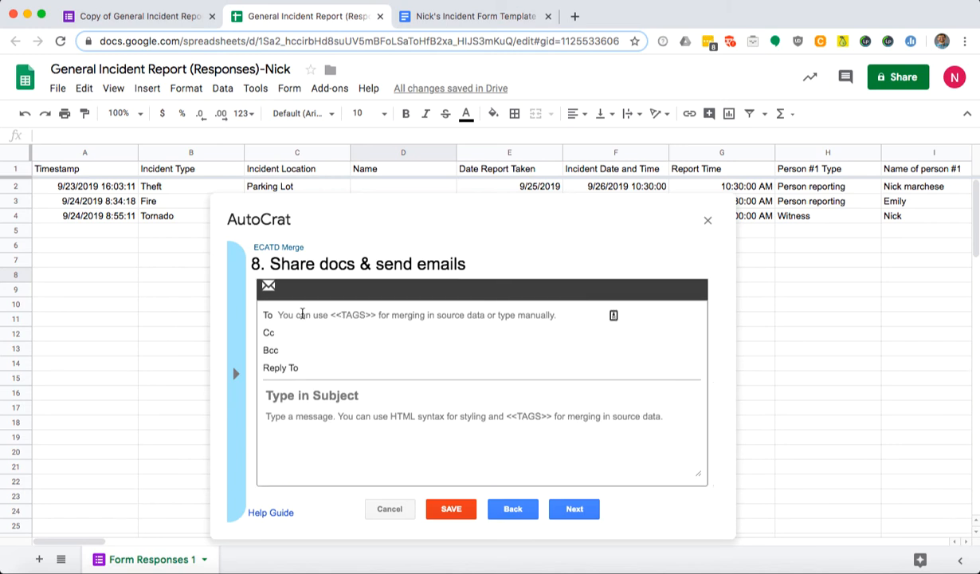
Give the email subject 'Incident Report Submitted', message 'Check out the latest report', and a Cc address.
{"action": "left_click", "coordinate": [333, 395]}
{"action": "type", "text": "In"}
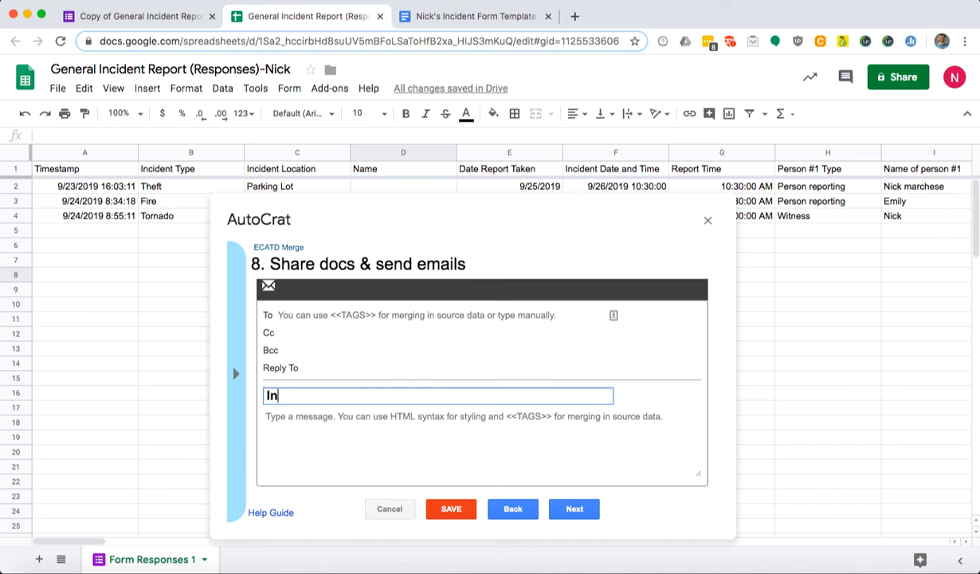
{"action": "type", "text": "cident Report Submitted"}
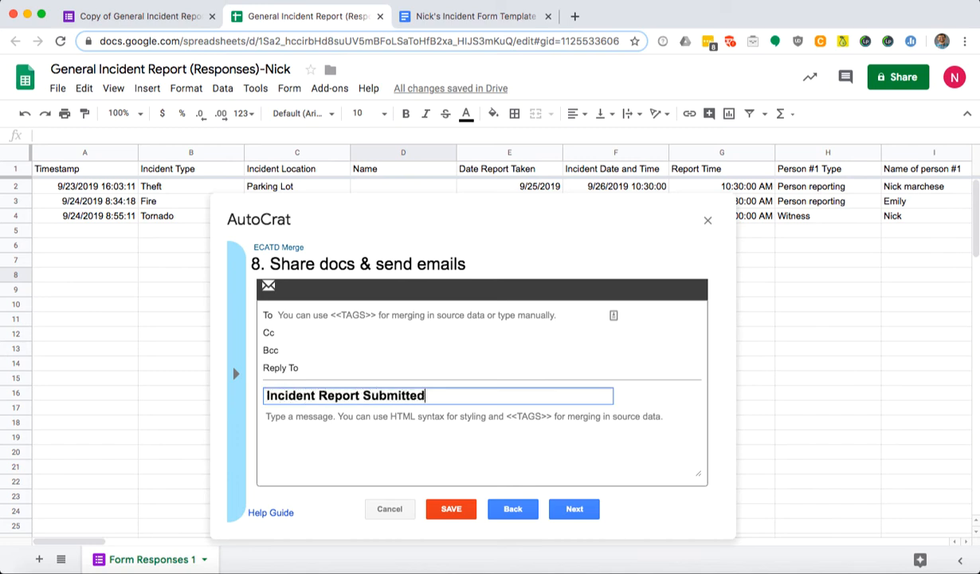
{"action": "left_click", "coordinate": [388, 415]}
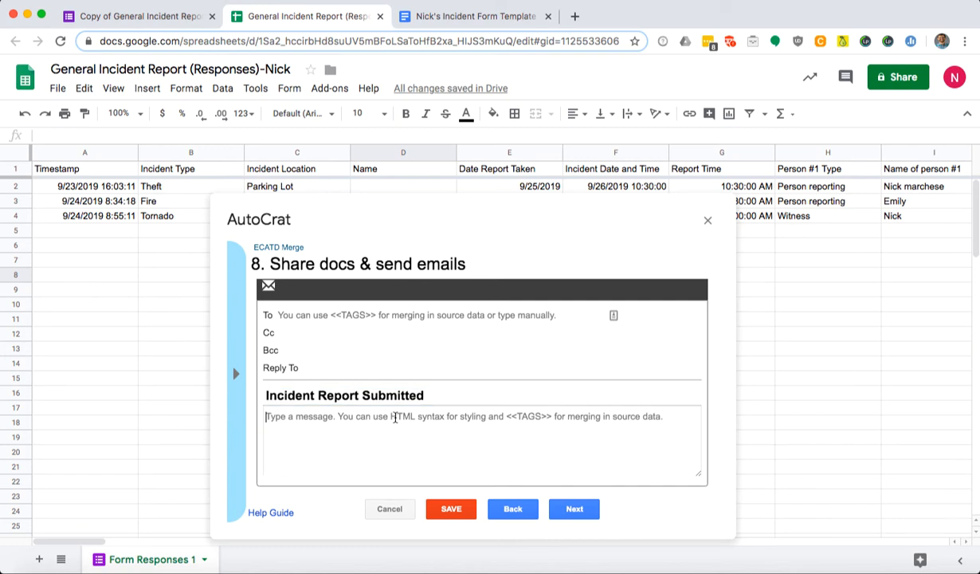
{"action": "type", "text": "Checkn"}
{"action": "key", "text": "BackSpace"}
{"action": "type", "text": "out the"}
{"action": "key", "text": "BackSpace"}
{"action": "key", "text": "BackSpace"}
{"action": "key", "text": "BackSpace"}
{"action": "key", "text": "BackSpace"}
{"action": "key", "text": "BackSpace"}
{"action": "key", "text": "BackSpace"}
{"action": "key", "text": "BackSpace"}
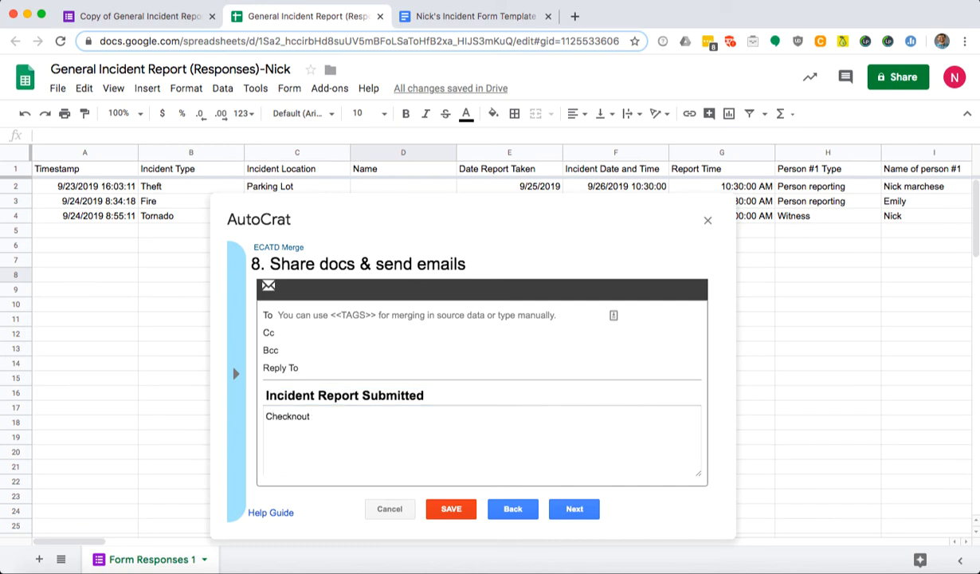
{"action": "type", "text": "out the latest report"}
{"action": "left_click", "coordinate": [307, 333]}
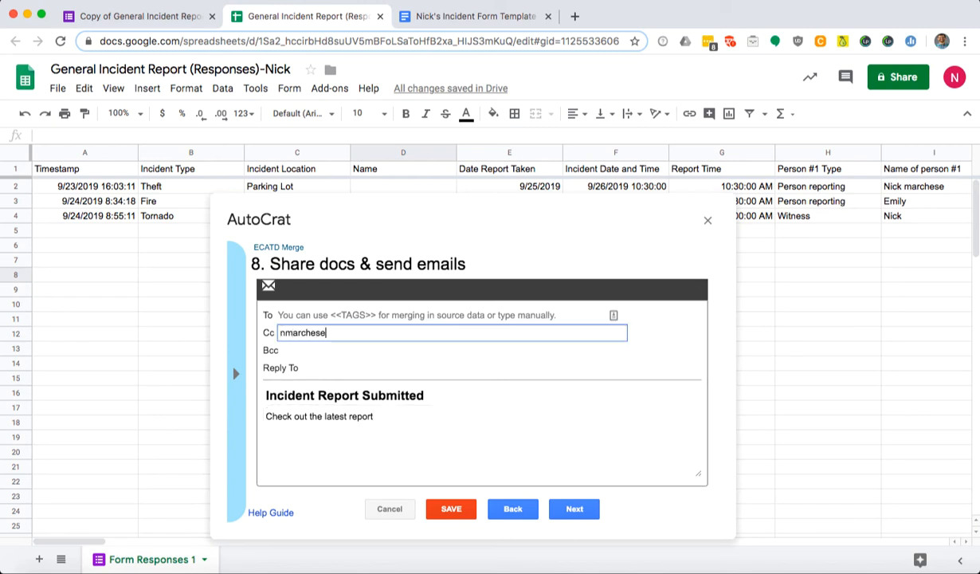
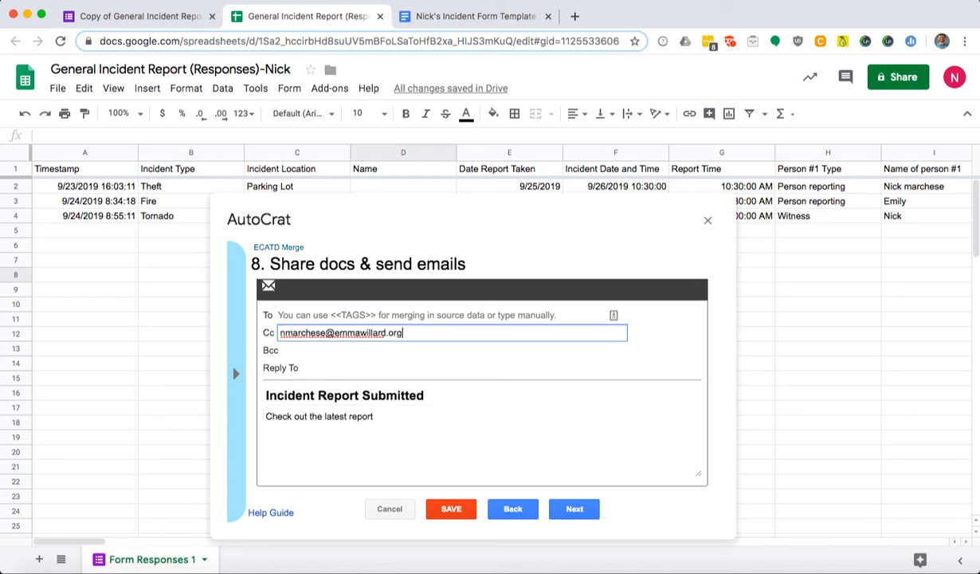
{"action": "left_click", "coordinate": [592, 514]}
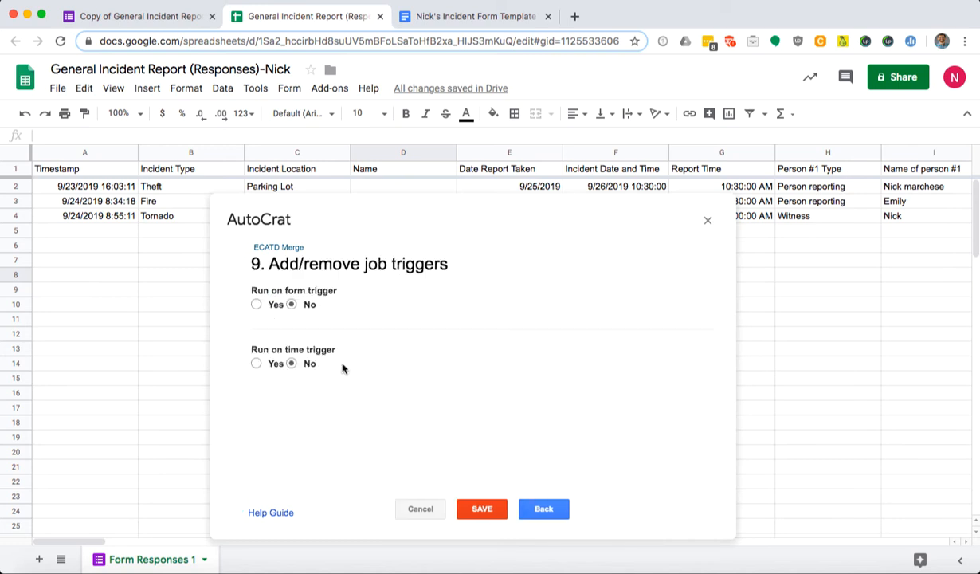
Enable the form-submit trigger and an hourly time trigger, then save the job.
{"action": "left_click", "coordinate": [256, 306]}
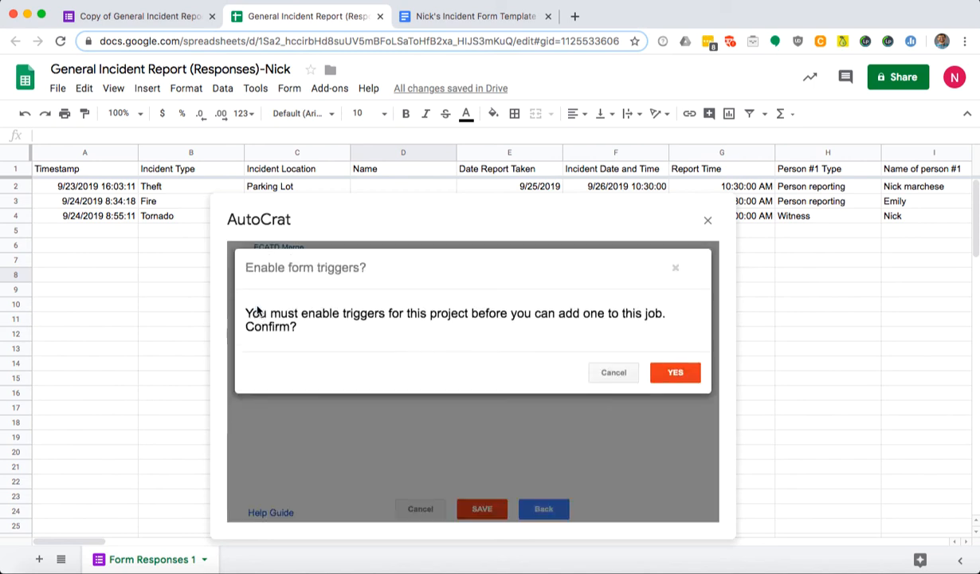
{"action": "left_click", "coordinate": [675, 268]}
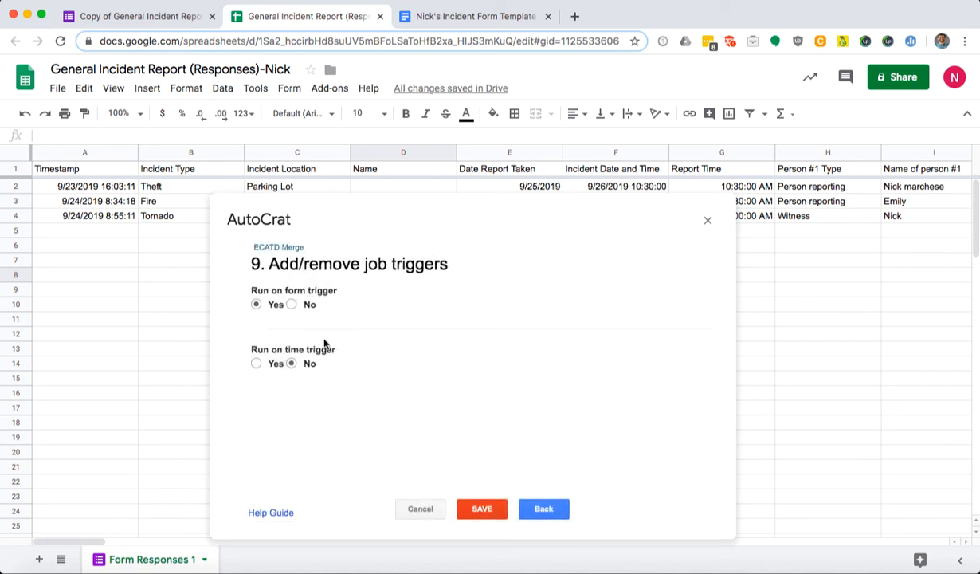
{"action": "left_click", "coordinate": [256, 363]}
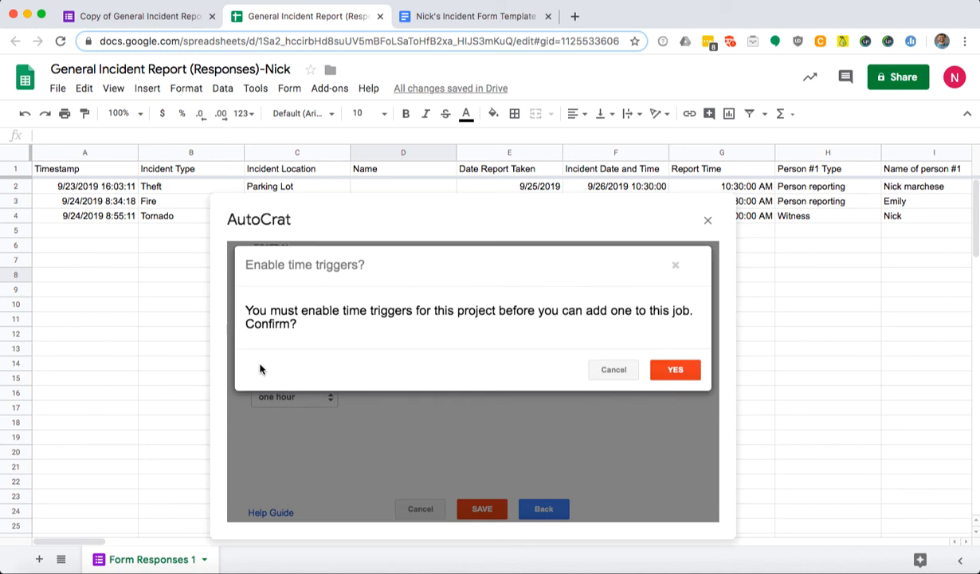
{"action": "left_click", "coordinate": [662, 377]}
{"action": "left_click", "coordinate": [310, 396]}
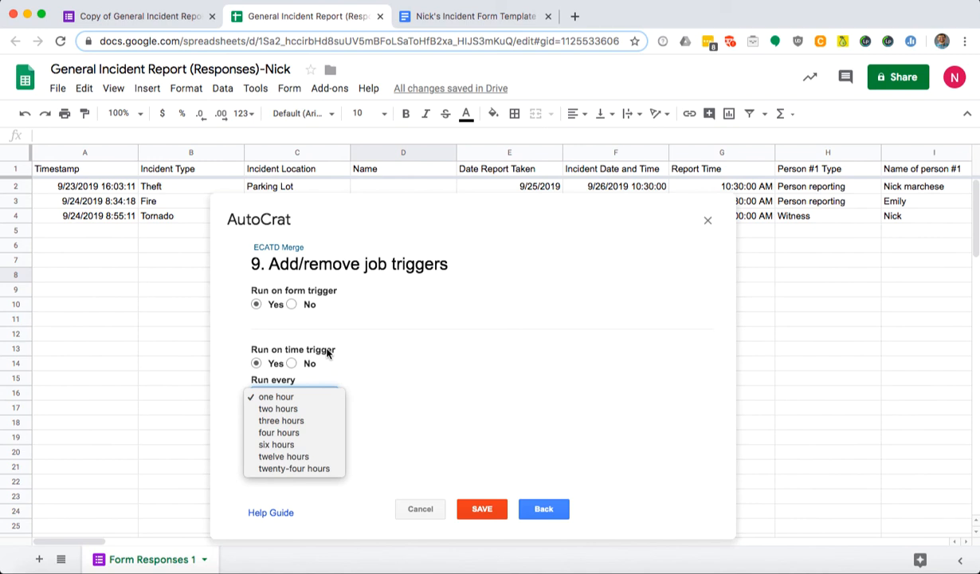
{"action": "left_click", "coordinate": [367, 348]}
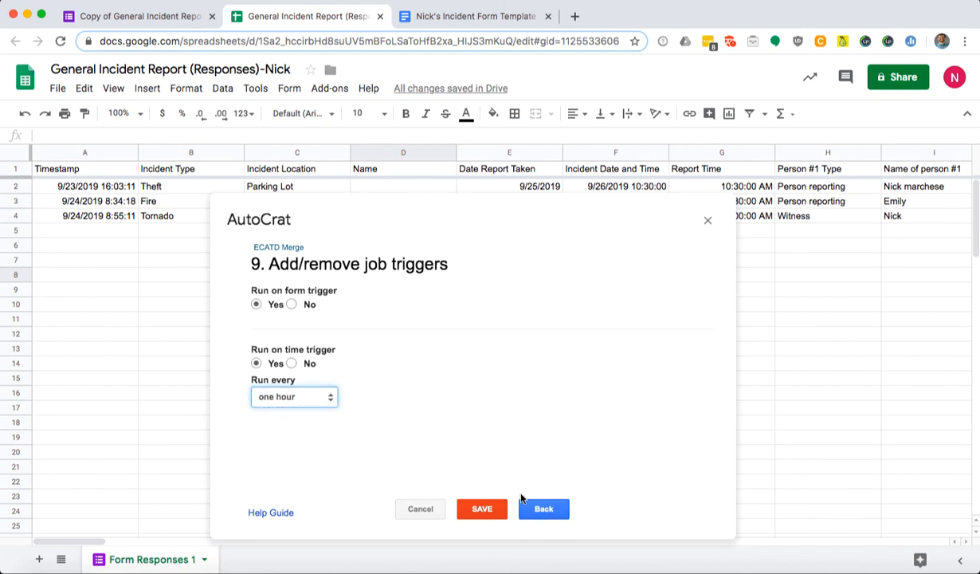
{"action": "left_click", "coordinate": [498, 511]}
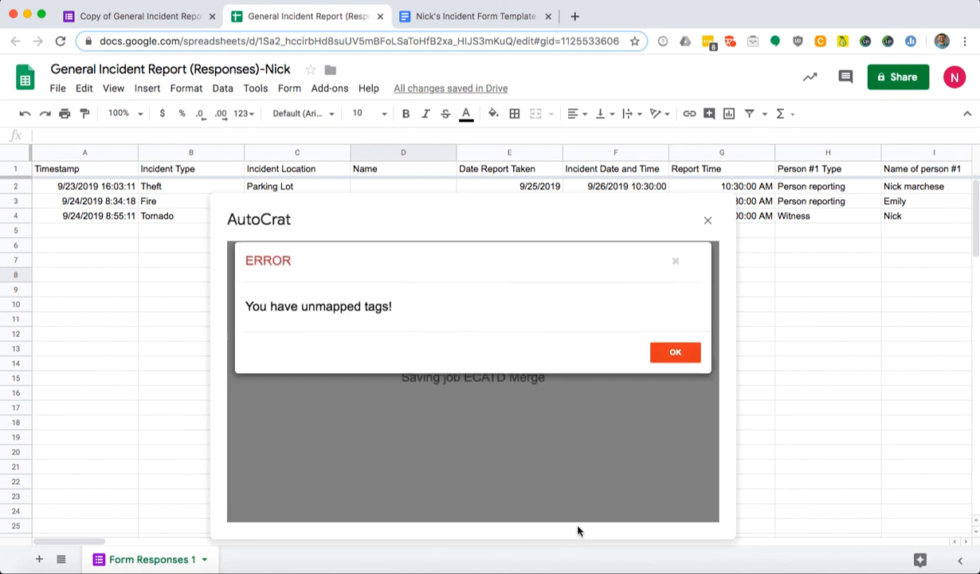
Dismiss the unmapped-tags error and cancel the ECATD Merge job setup.
{"action": "left_click", "coordinate": [661, 353]}
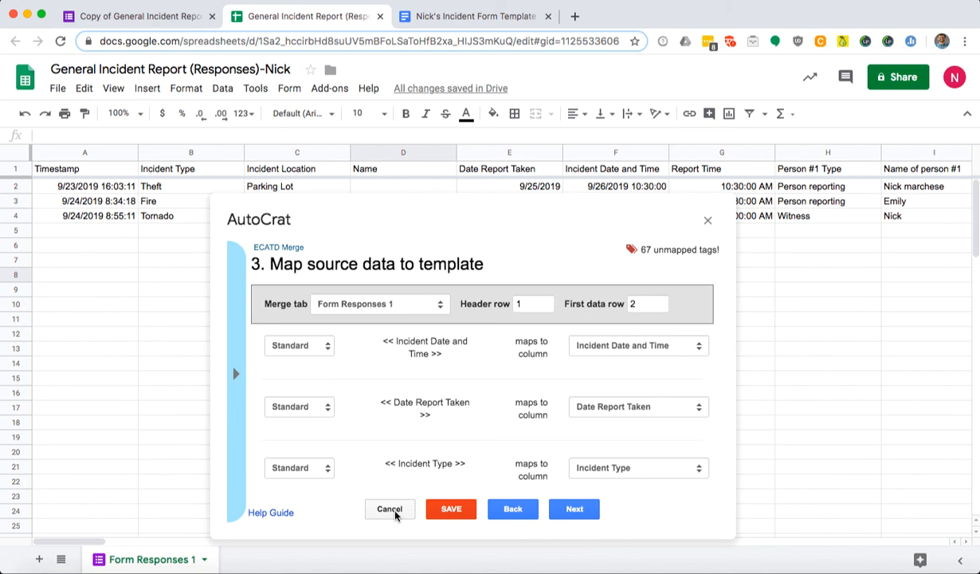
{"action": "left_click", "coordinate": [390, 510]}
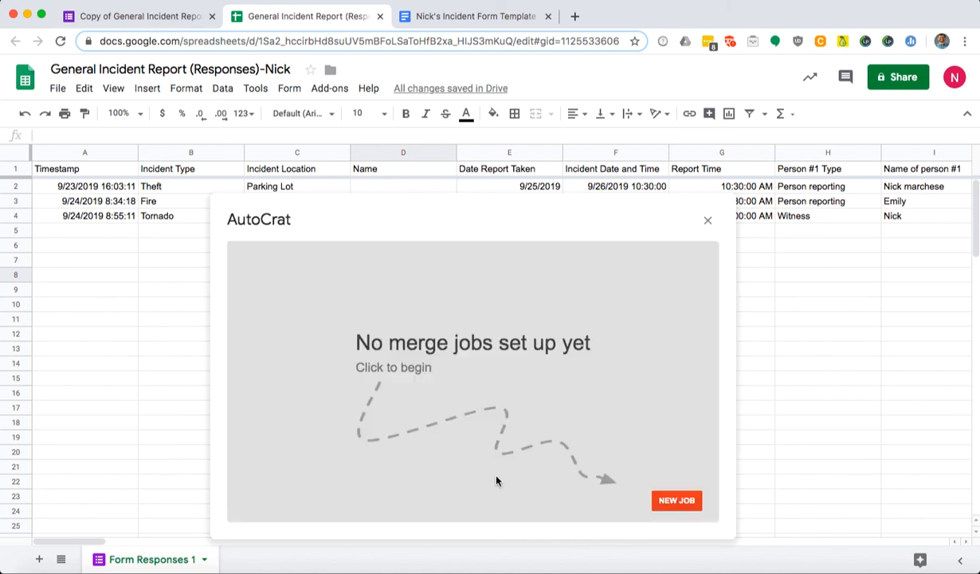